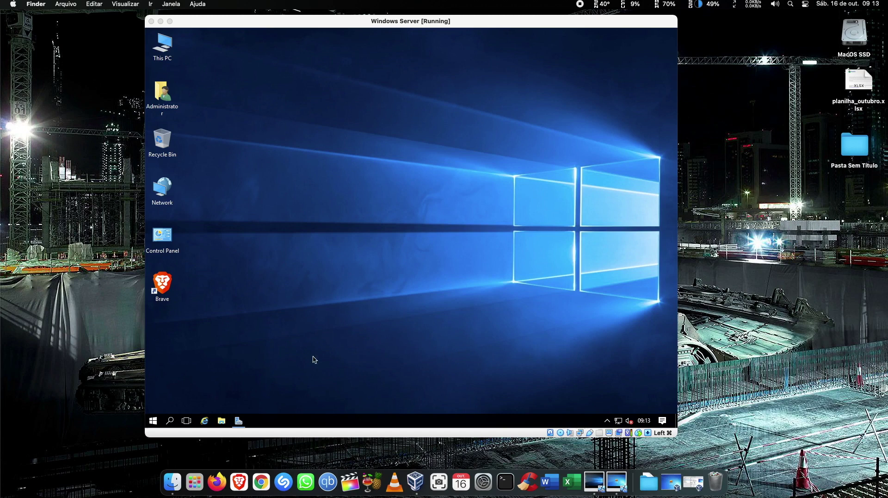
# Launch Active Directory Users and Computers from the server's Windows Administrative Tools.
pyautogui.click(153, 421)
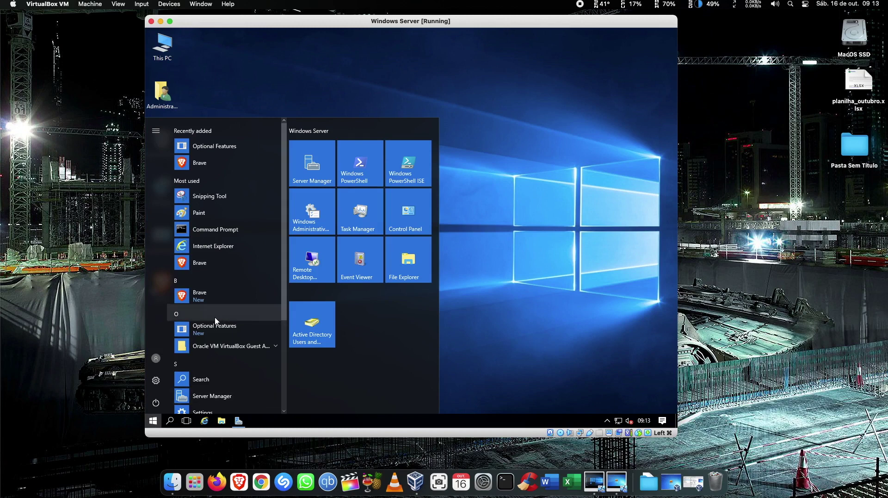
pyautogui.scroll(-3, 215, 320)
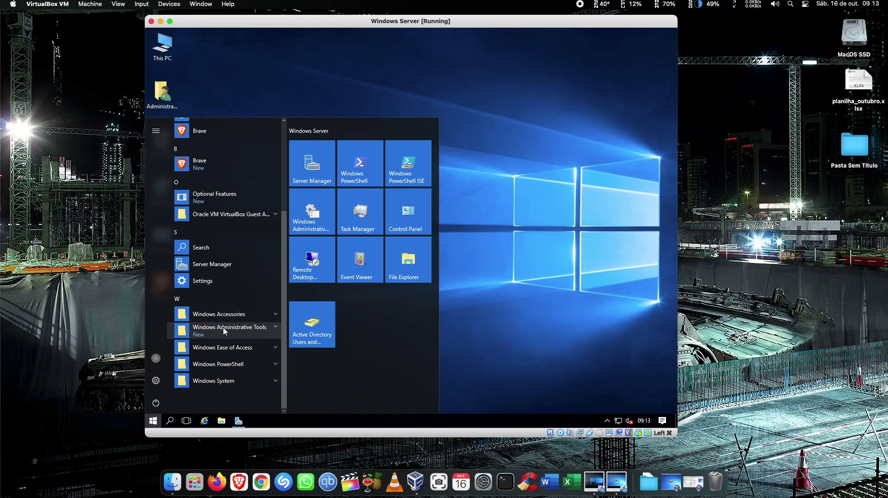
pyautogui.click(224, 329)
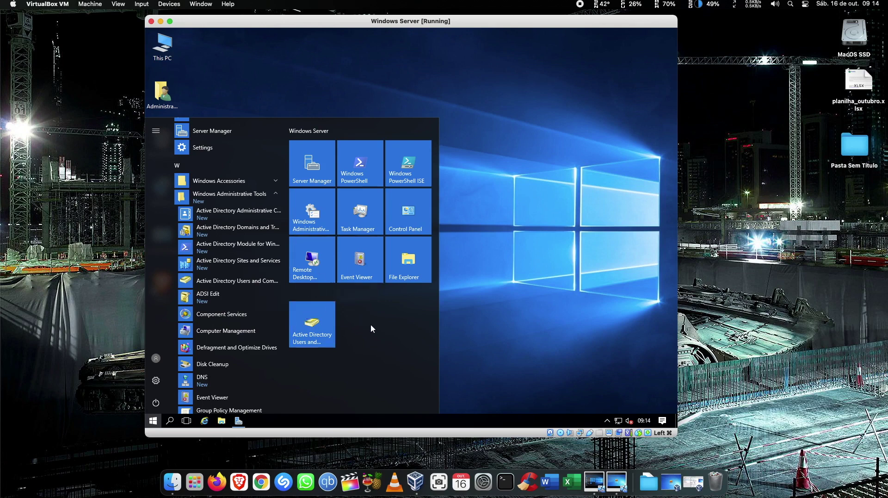
pyautogui.click(319, 324)
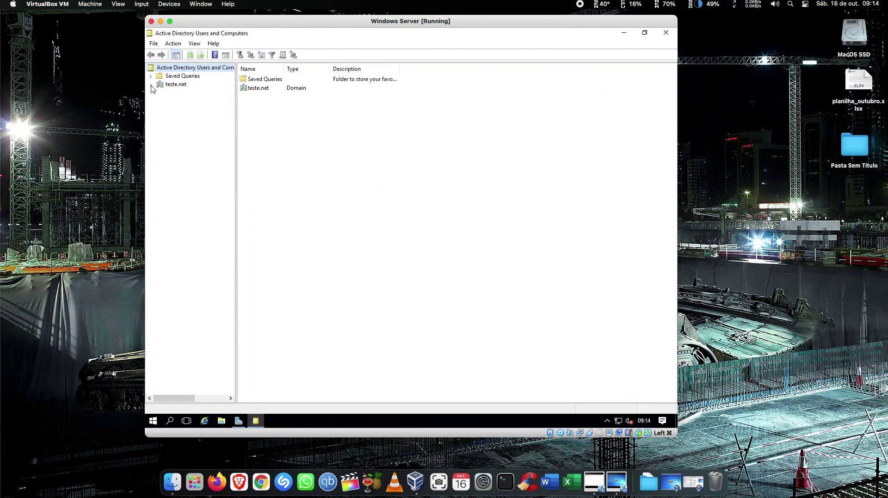
# Expand teste.net, list the Users container, and widen the Name column so names are readable.
pyautogui.click(151, 86)
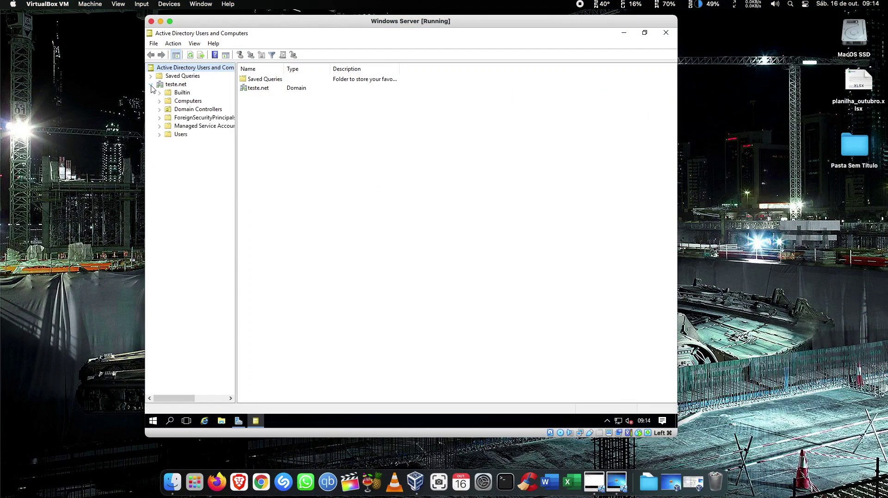
pyautogui.click(180, 135)
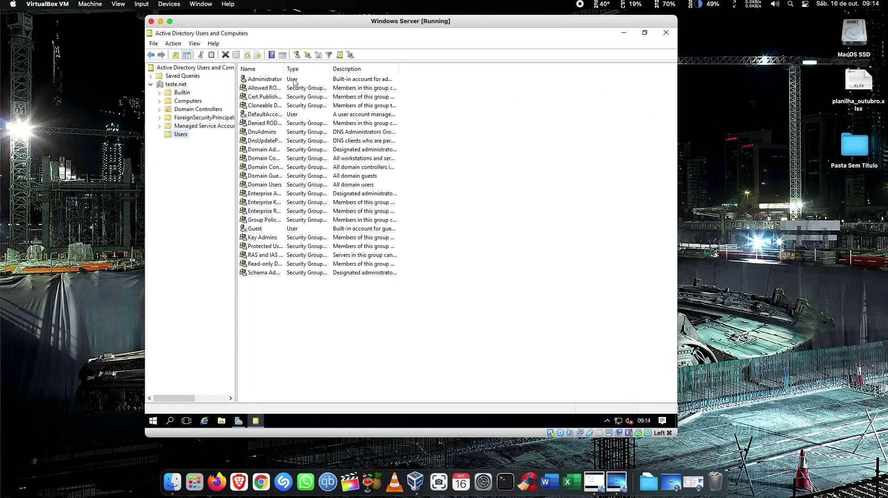
pyautogui.moveTo(285, 70); pyautogui.dragTo(375, 70)
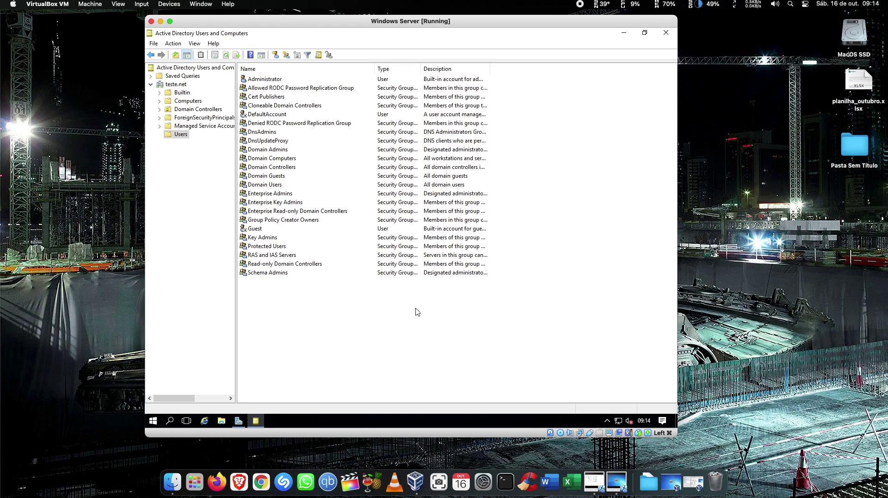
pyautogui.rightClick(380, 298)
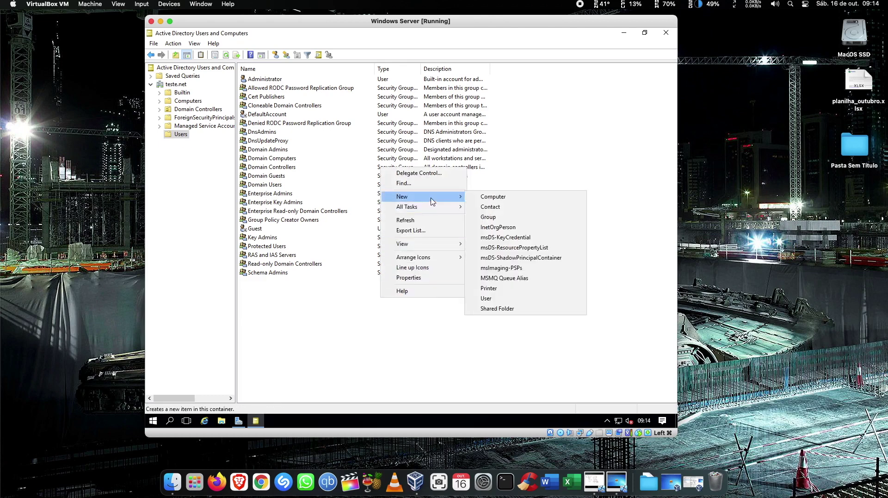
# Start a new user in teste.net/Users and enter the user's first and last name.
pyautogui.moveTo(432, 198)
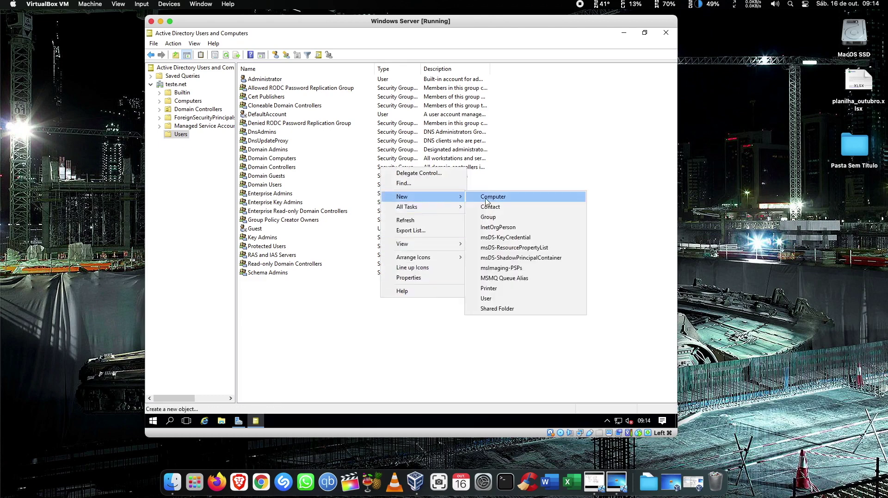
pyautogui.click(500, 298)
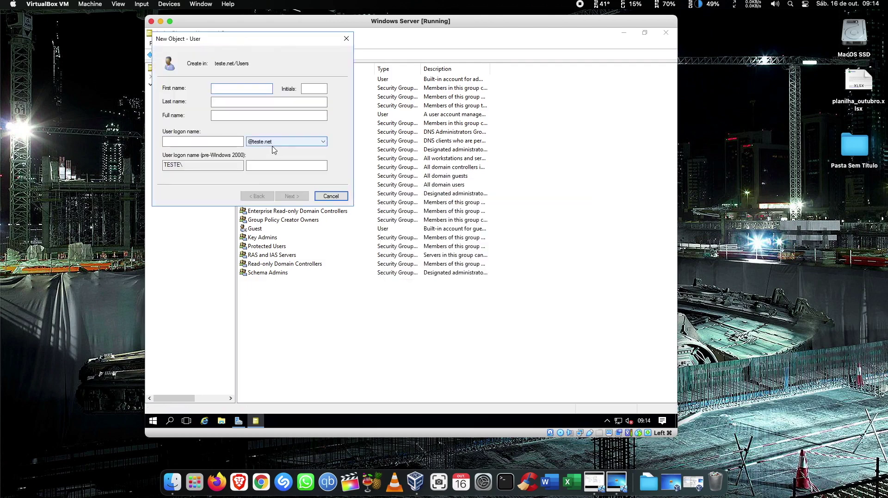
pyautogui.moveTo(258, 43); pyautogui.dragTo(501, 149)
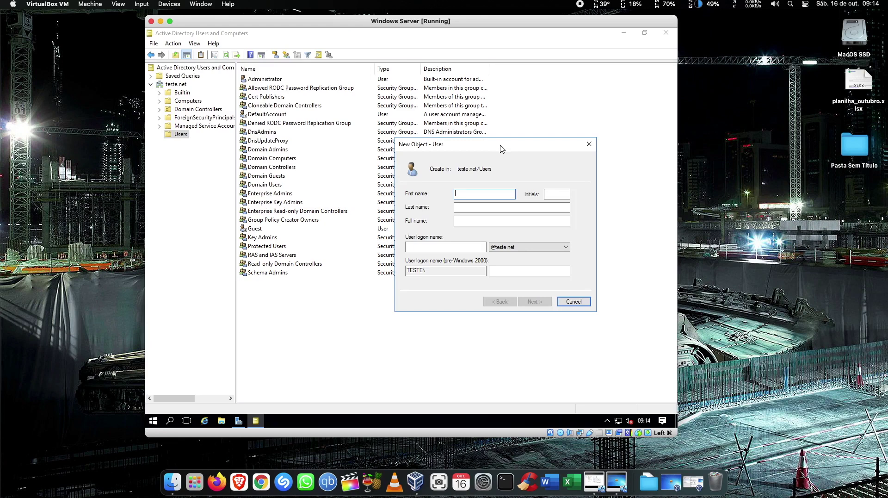
pyautogui.click(505, 206)
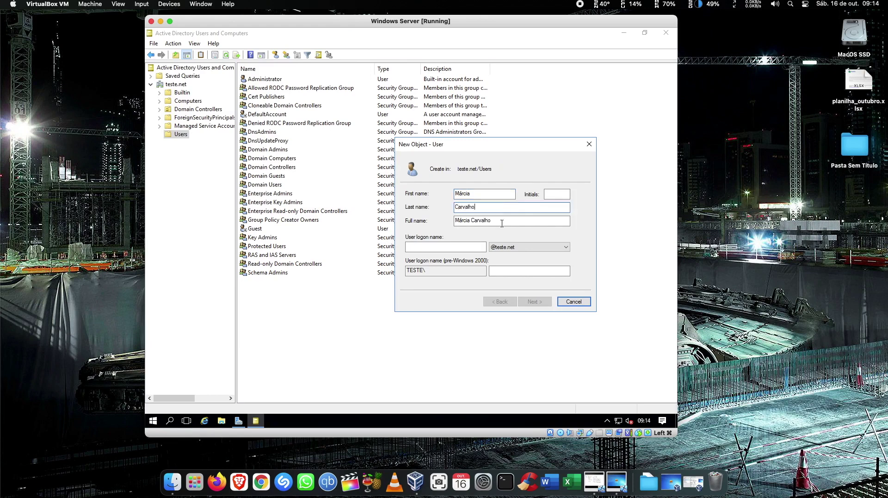
pyautogui.press('Tab')
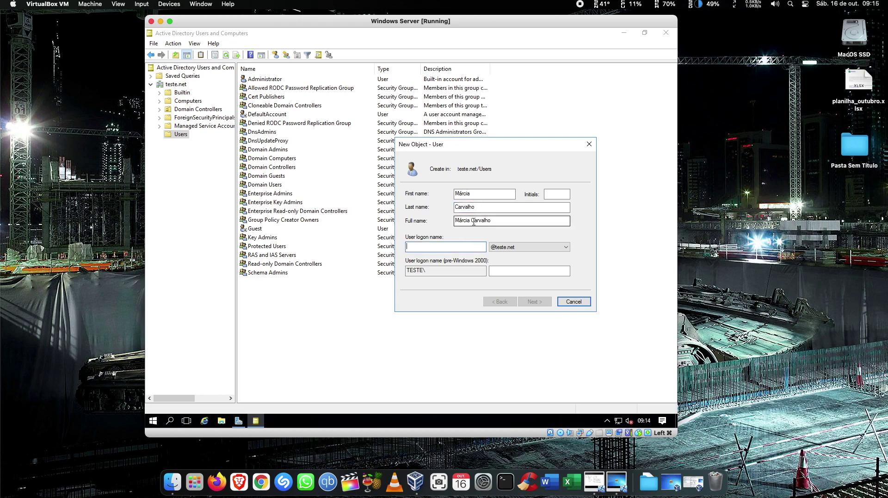
pyautogui.press('Tab')
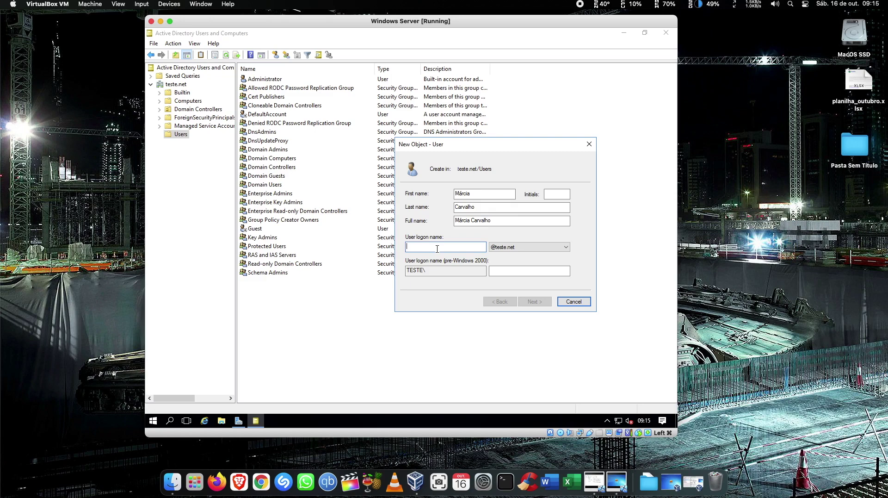
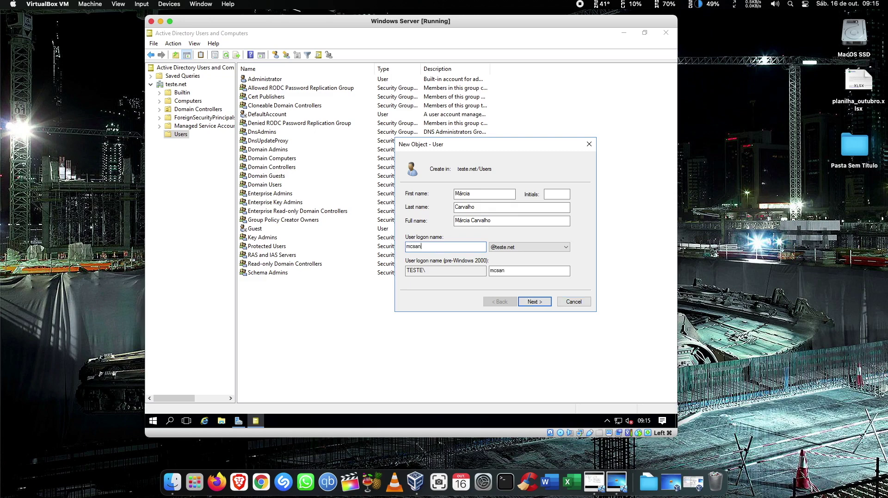
pyautogui.click(492, 207)
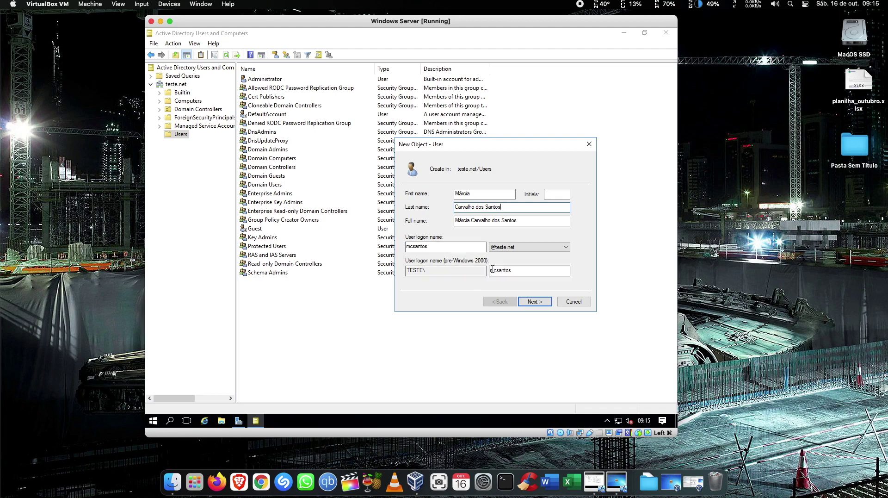
pyautogui.click(506, 248)
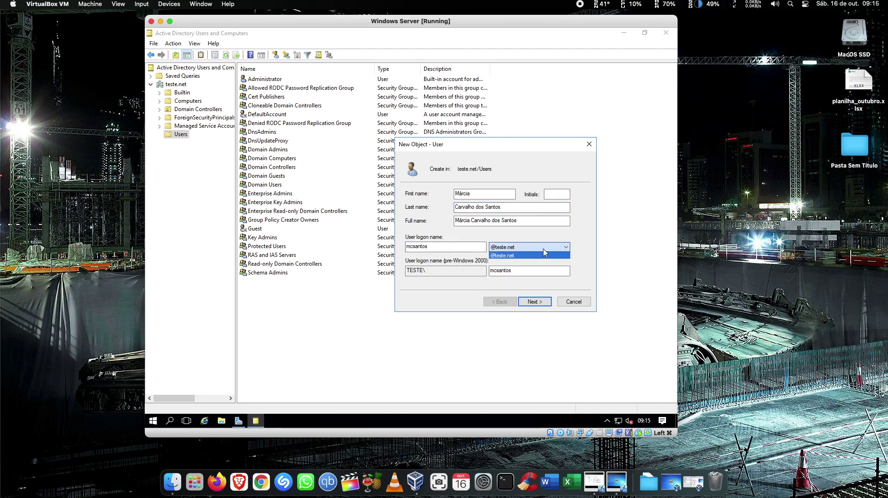
pyautogui.click(545, 252)
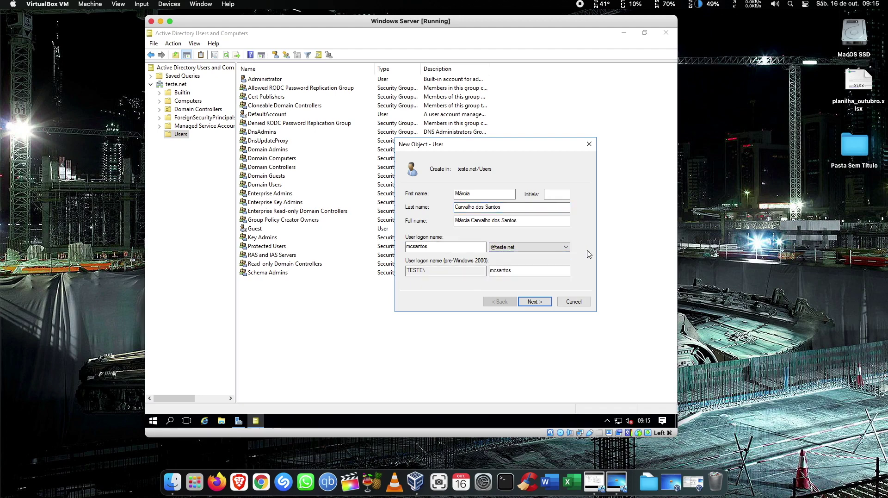
pyautogui.doubleClick(417, 246)
pyautogui.click(447, 246)
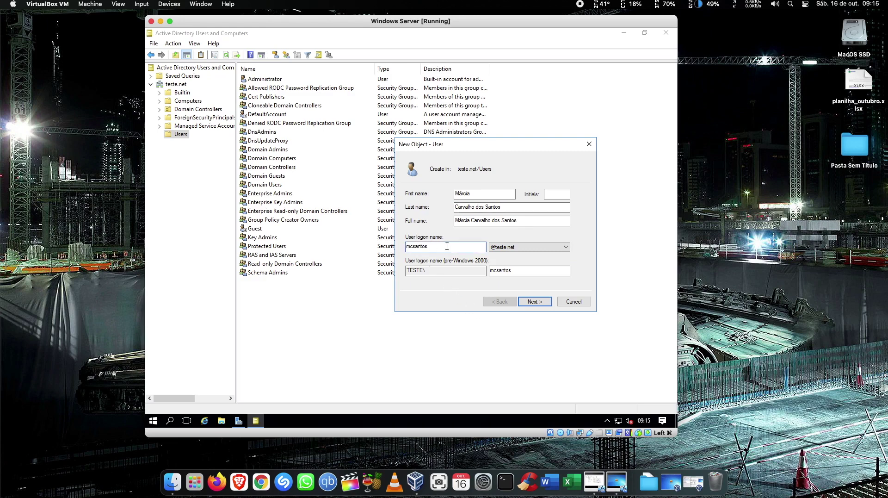
pyautogui.click(534, 302)
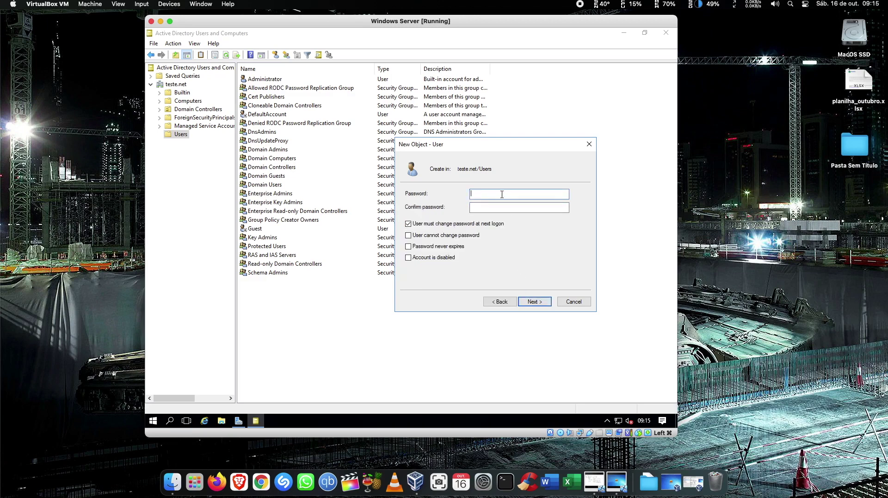
# Type a password and confirmation for the new user, then clear both after a mistype.
pyautogui.write('@•••••••')
pyautogui.click(494, 207)
pyautogui.write('••••••••••')
pyautogui.doubleClick(492, 194)
pyautogui.press('BackSpace')
pyautogui.doubleClick(493, 206)
pyautogui.press('BackSpace')
# Re-enter a matching password and confirmation, and finish creating the user account.
pyautogui.click(490, 195)
pyautogui.write('••••••')
pyautogui.click(505, 206)
pyautogui.write('••••••••')
pyautogui.click(537, 306)
pyautogui.click(535, 302)
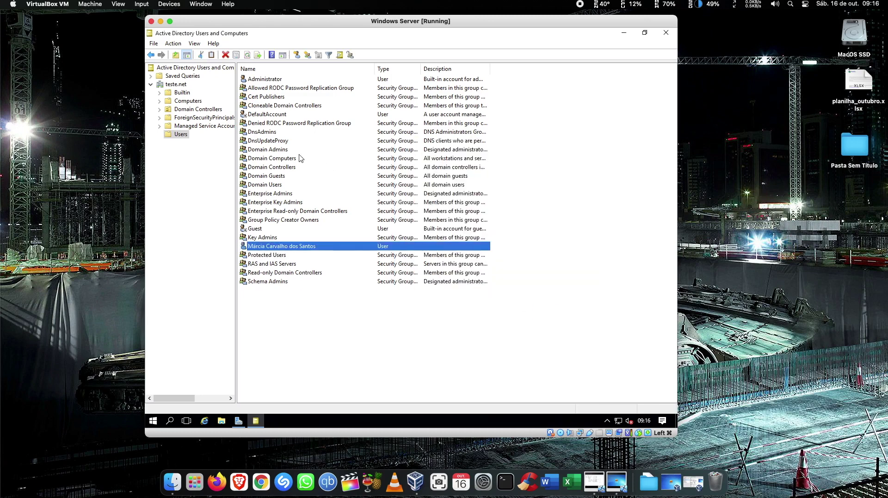
# Start a second new user, enter its last name and logon name, and continue to the password page.
pyautogui.rightClick(332, 306)
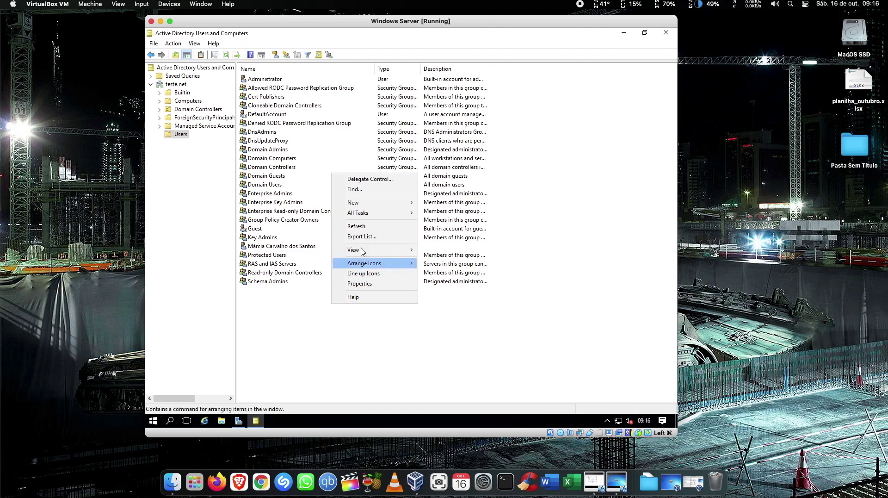
pyautogui.moveTo(365, 204)
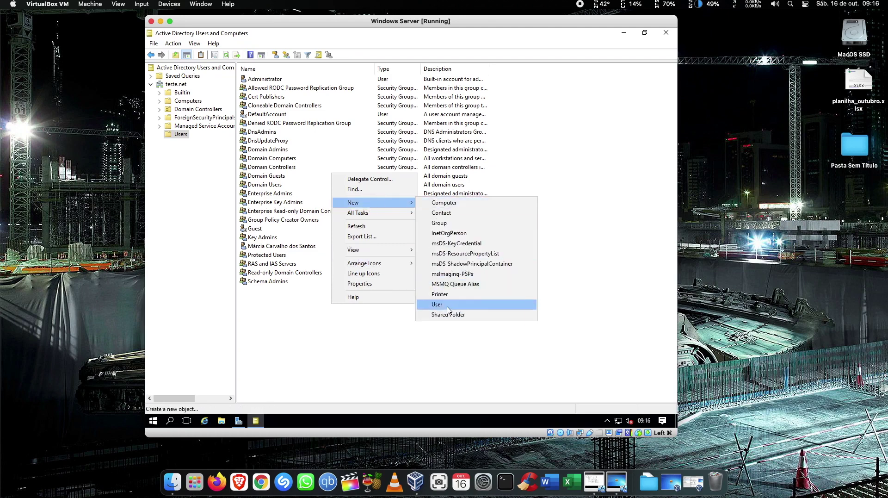
pyautogui.click(448, 305)
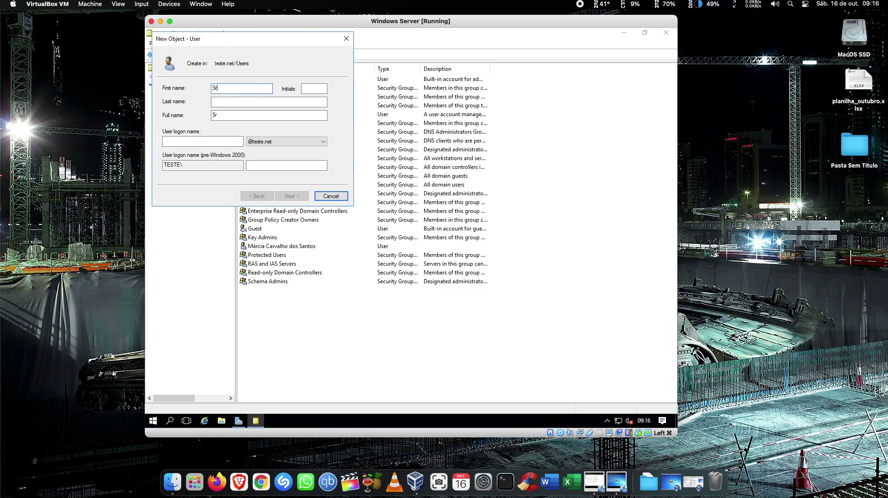
pyautogui.click(231, 101)
pyautogui.write('Madruga')
pyautogui.click(210, 142)
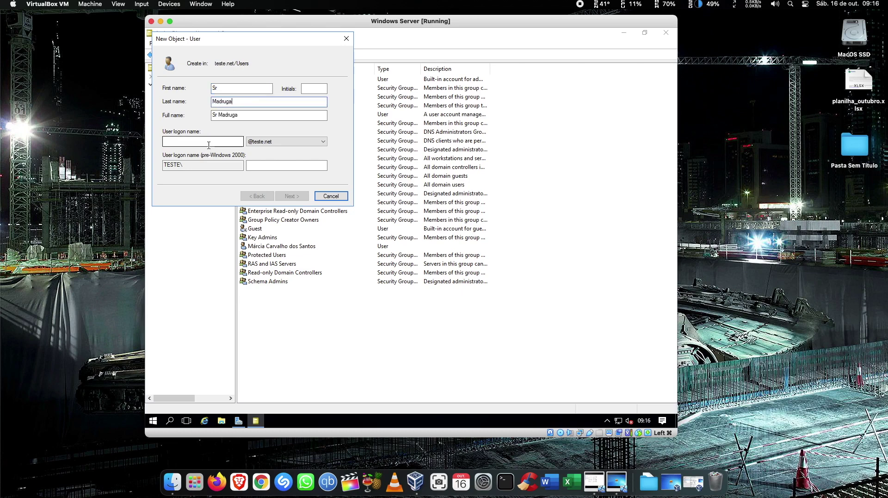
pyautogui.write('madruga')
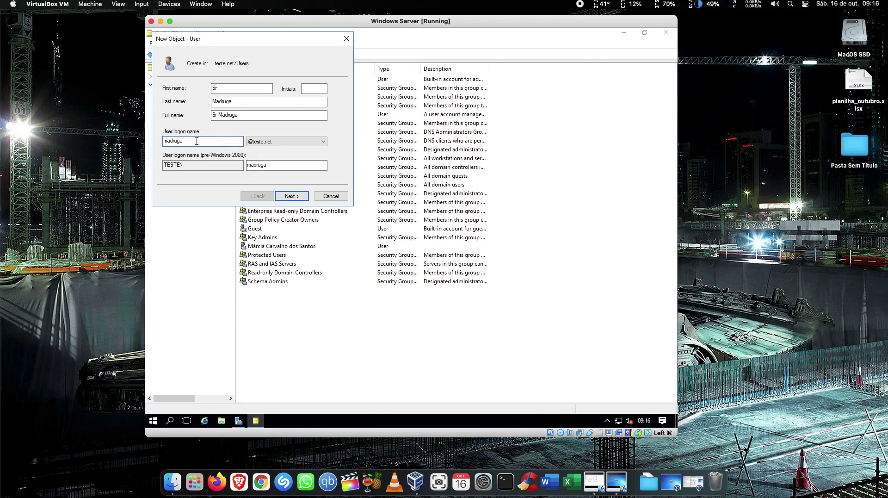
pyautogui.click(289, 196)
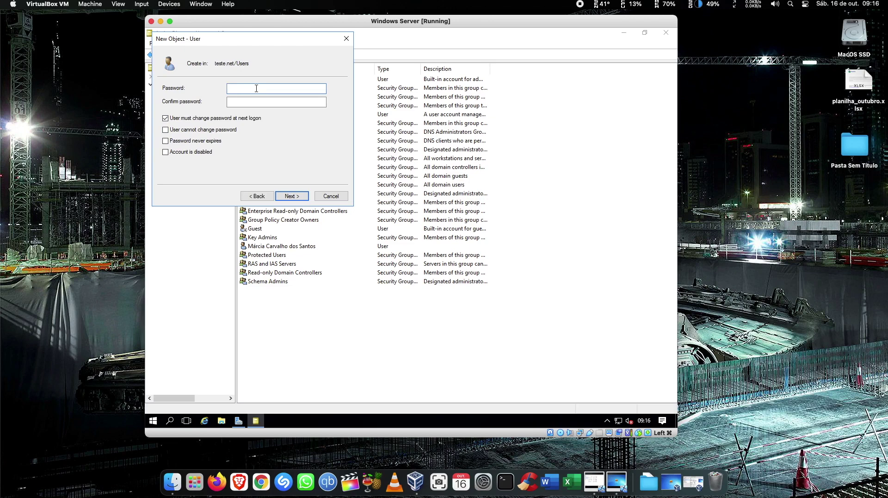
# Give the second user a password that never expires, without change-at-next-logon, and finish creating it.
pyautogui.click(166, 119)
pyautogui.click(255, 88)
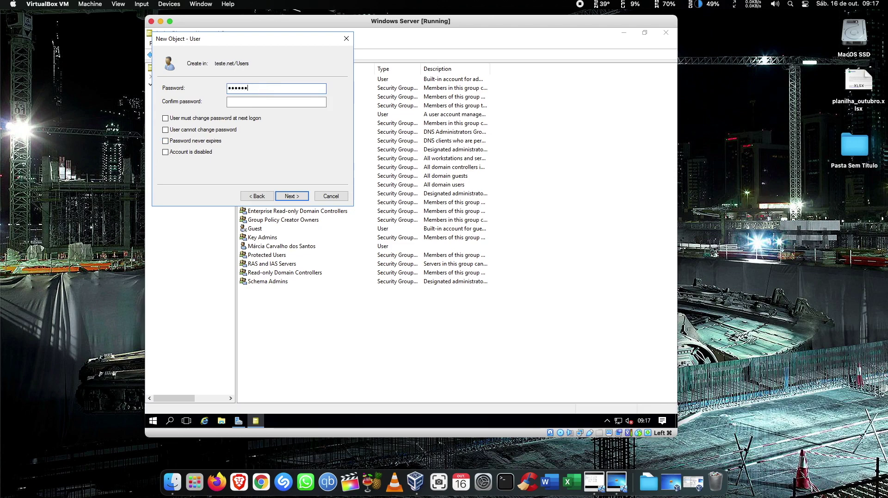
pyautogui.write('•••••••••')
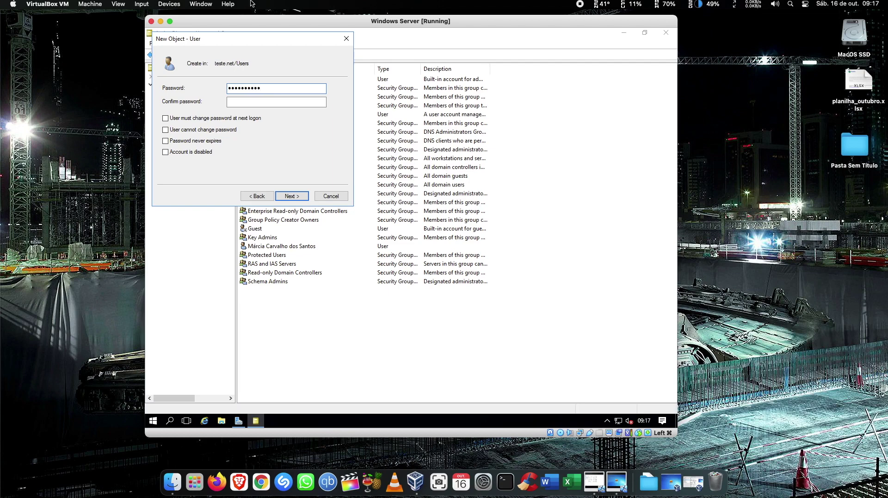
pyautogui.click(260, 104)
pyautogui.write('••••••••')
pyautogui.click(203, 132)
pyautogui.click(240, 87)
pyautogui.click(295, 196)
pyautogui.click(292, 196)
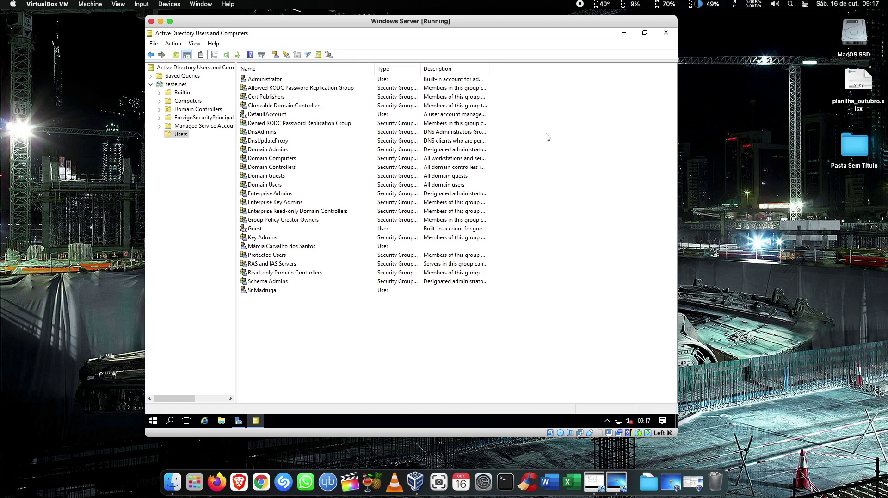
# Close ADUC and log in to the Windows 7 VM with the domain user's password.
pyautogui.click(668, 34)
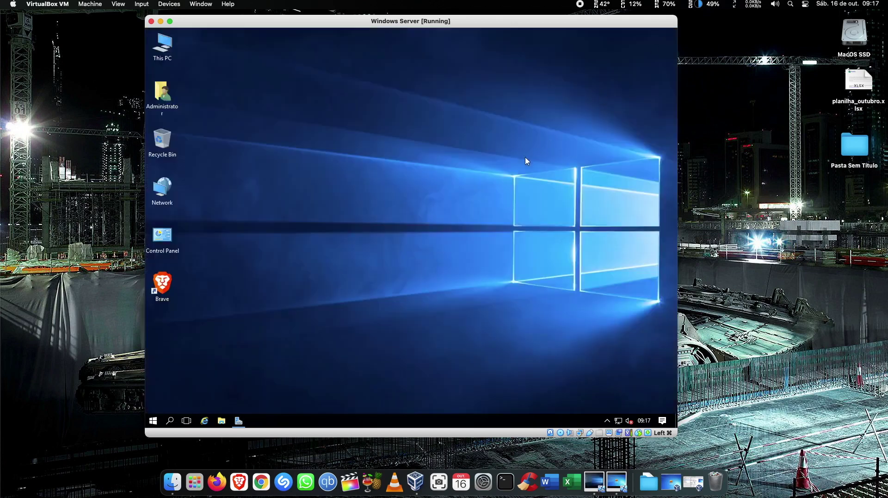
pyautogui.click(668, 468)
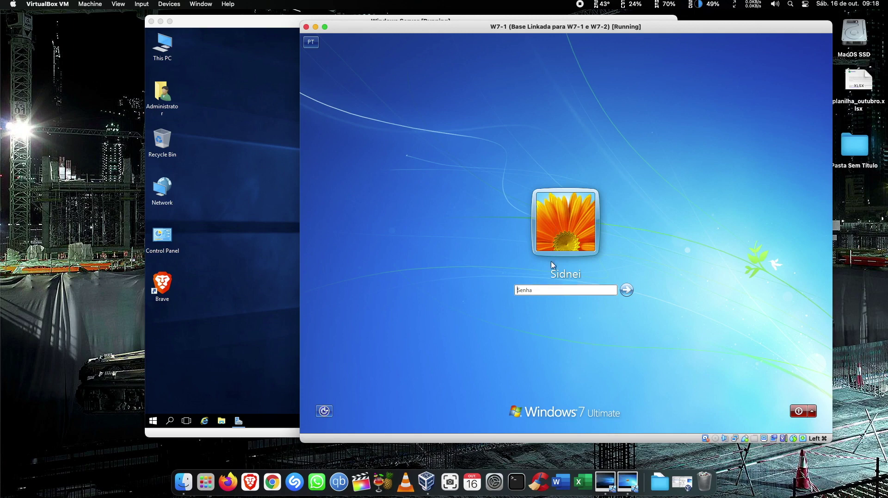
pyautogui.click(553, 291)
pyautogui.write('•••••')
pyautogui.press('Return')
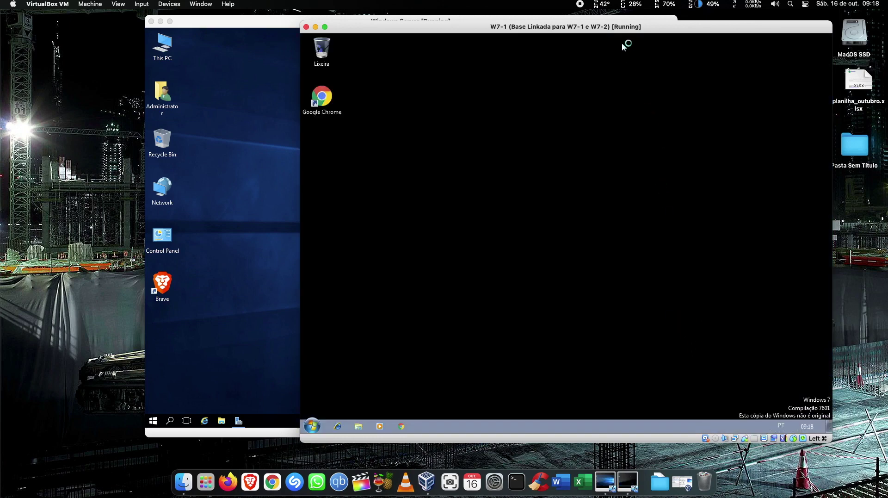
# Open the Network and Sharing Center from the tray network icon, cancelling a stray diagnostics run.
pyautogui.moveTo(619, 31); pyautogui.dragTo(646, 41)
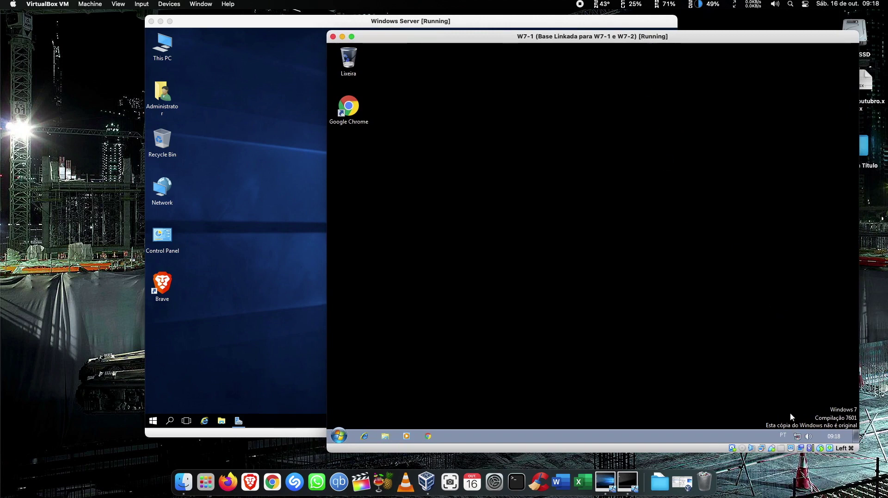
pyautogui.rightClick(797, 436)
pyautogui.click(797, 421)
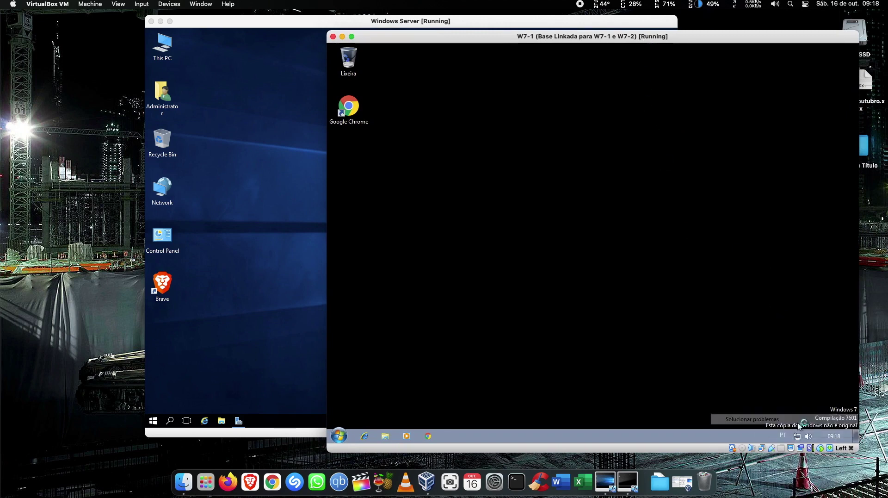
pyautogui.click(701, 325)
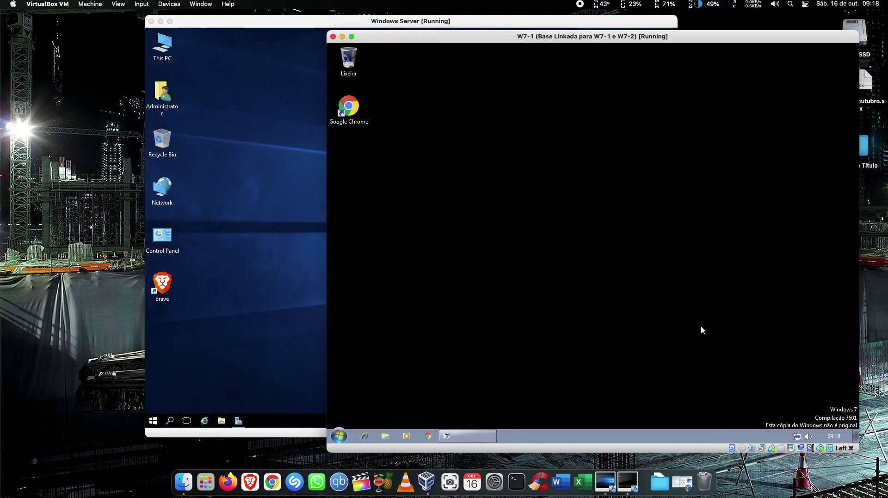
pyautogui.rightClick(797, 435)
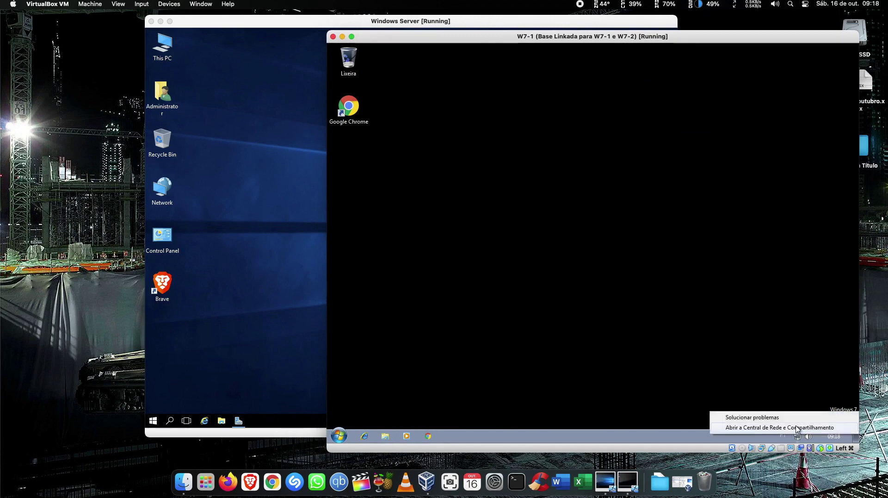
pyautogui.click(798, 427)
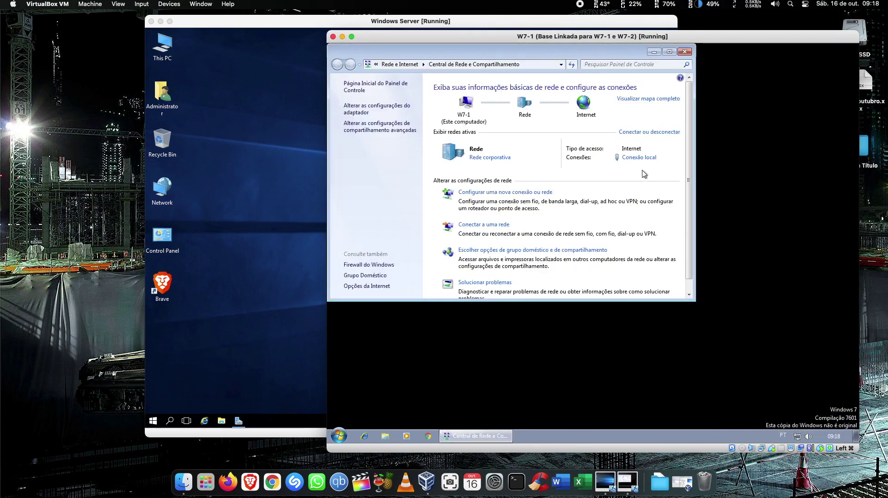
# Verify Conexão local's TCP/IPv4 uses DNS 192.168.3.10, apply with validation on exit, and close all network windows.
pyautogui.click(642, 157)
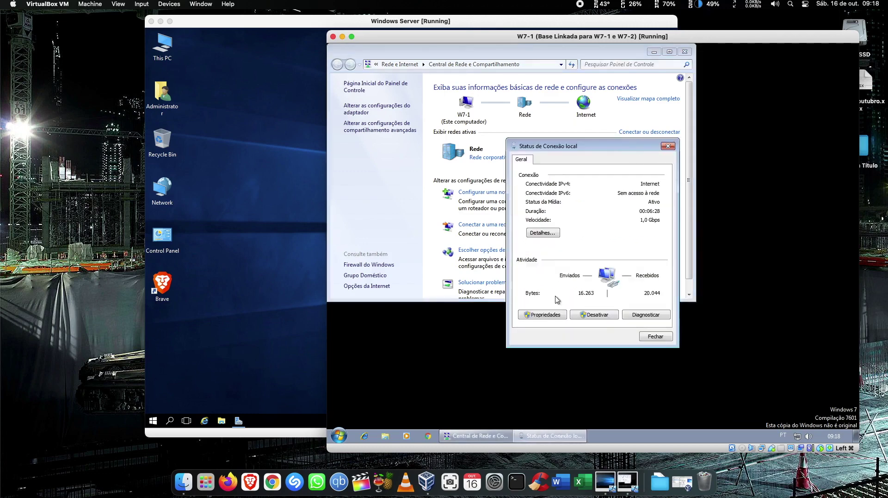
pyautogui.click(555, 316)
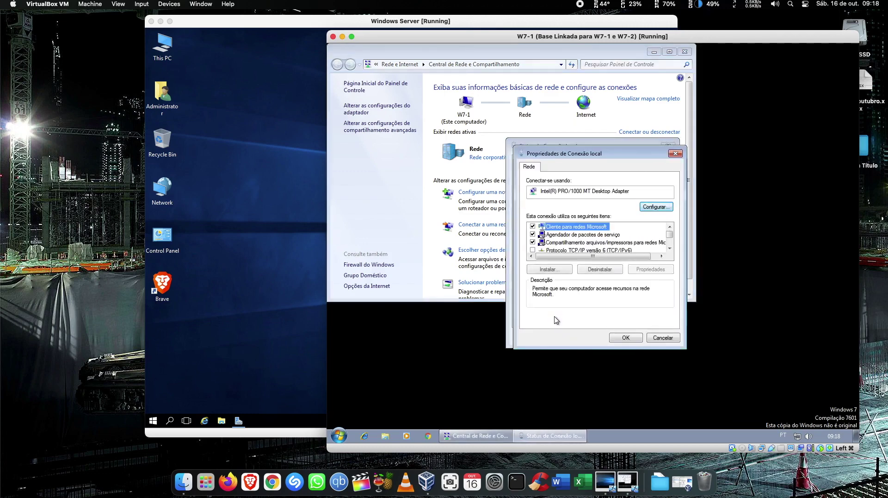
pyautogui.scroll(-2, 624, 241)
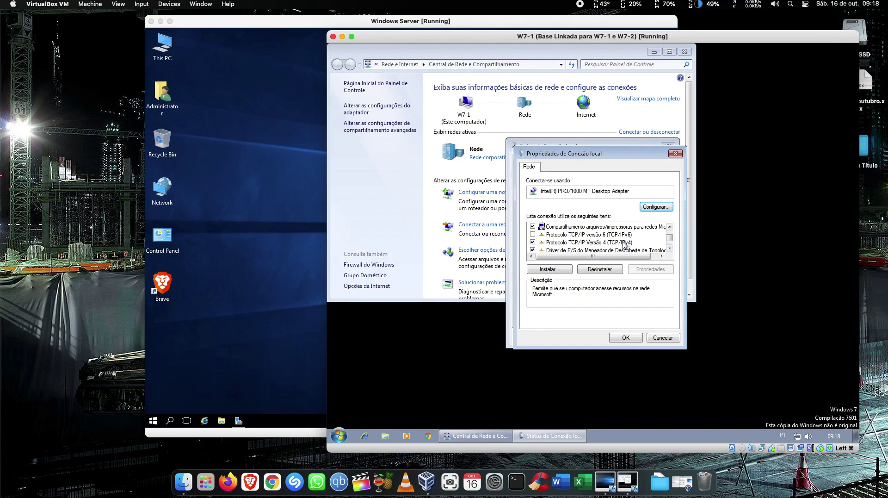
pyautogui.doubleClick(624, 242)
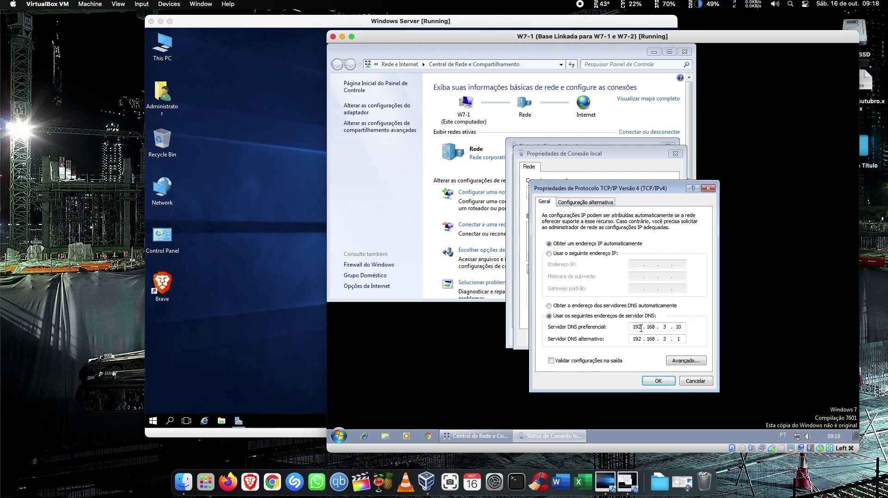
pyautogui.click(607, 361)
pyautogui.click(656, 382)
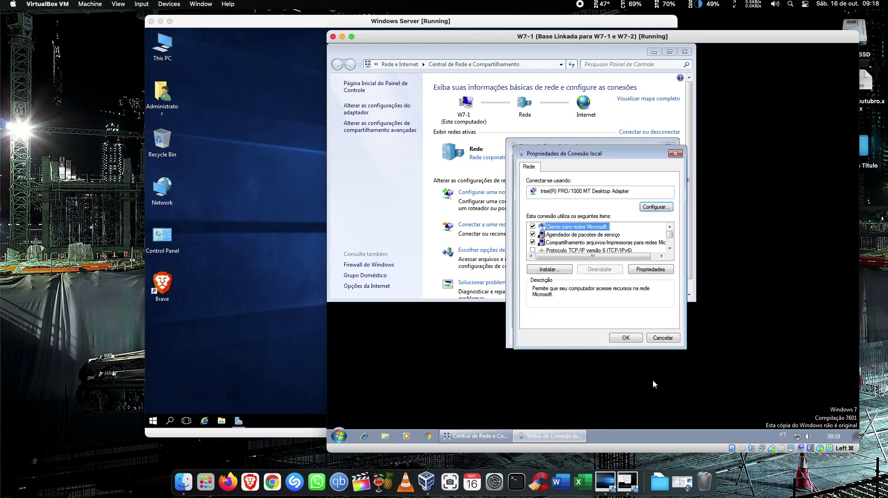
pyautogui.click(626, 338)
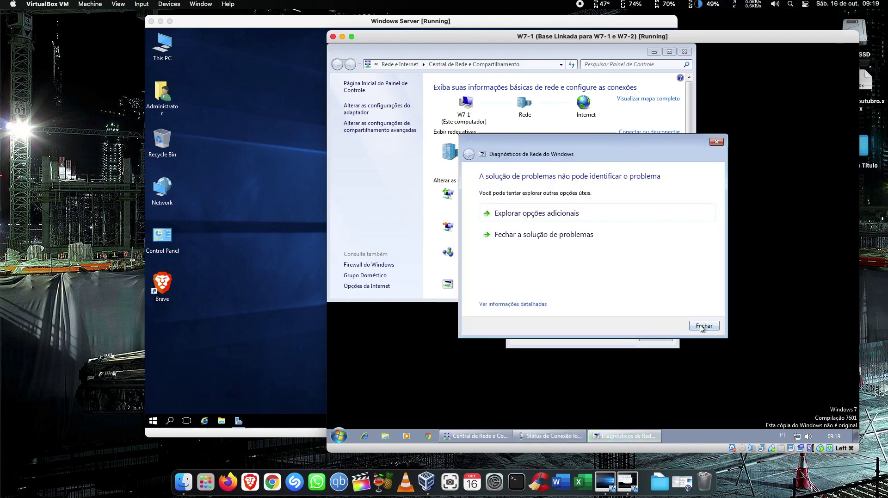
pyautogui.click(704, 325)
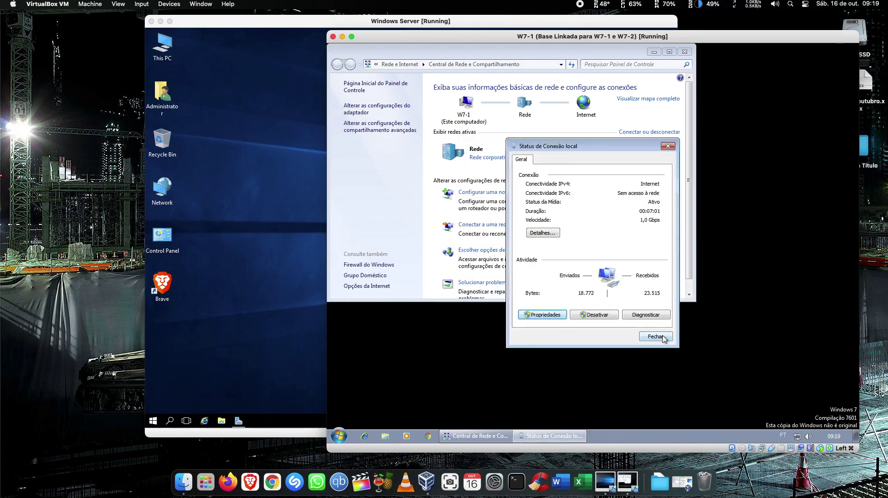
pyautogui.click(664, 338)
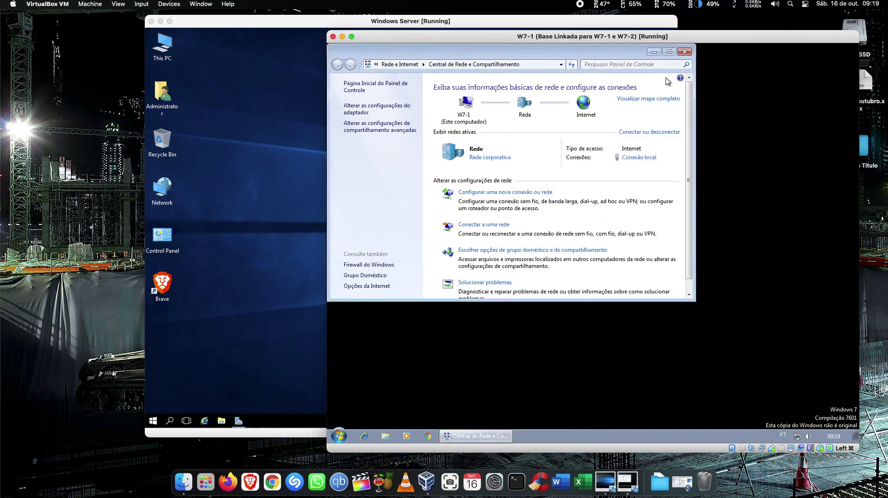
pyautogui.click(683, 52)
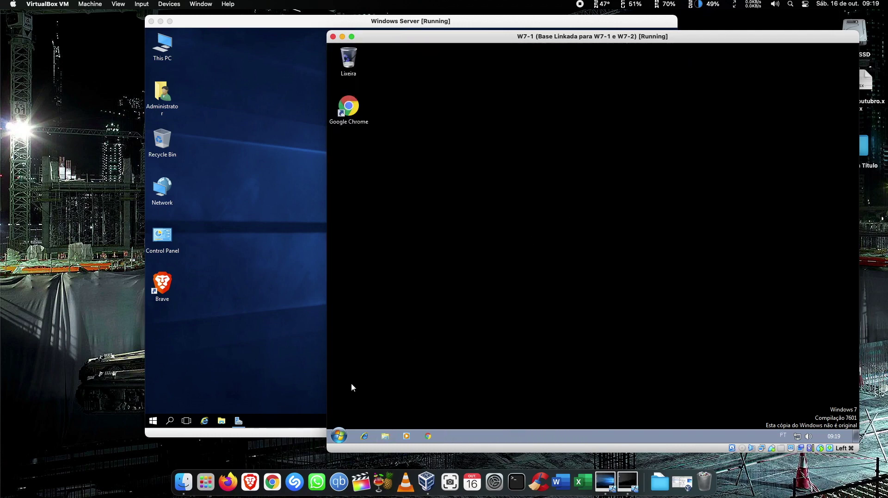
# Open the system properties page for Computador from a file explorer window.
pyautogui.click(338, 435)
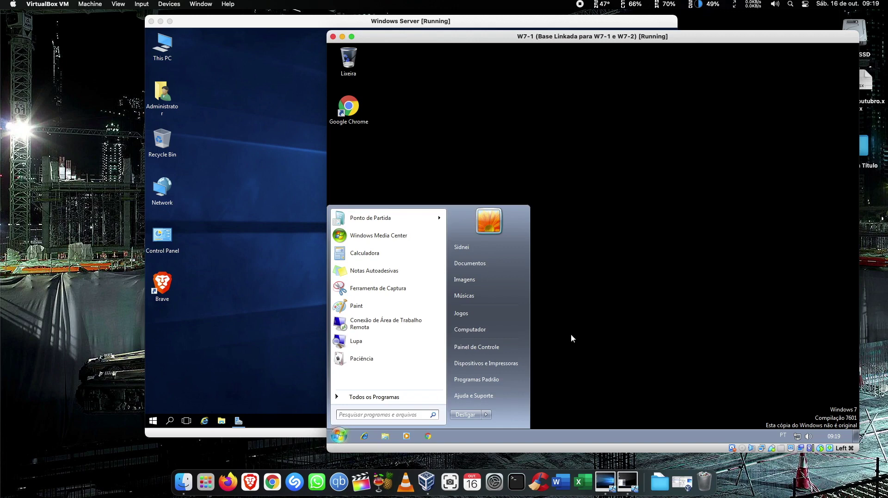
pyautogui.click(571, 334)
pyautogui.click(385, 436)
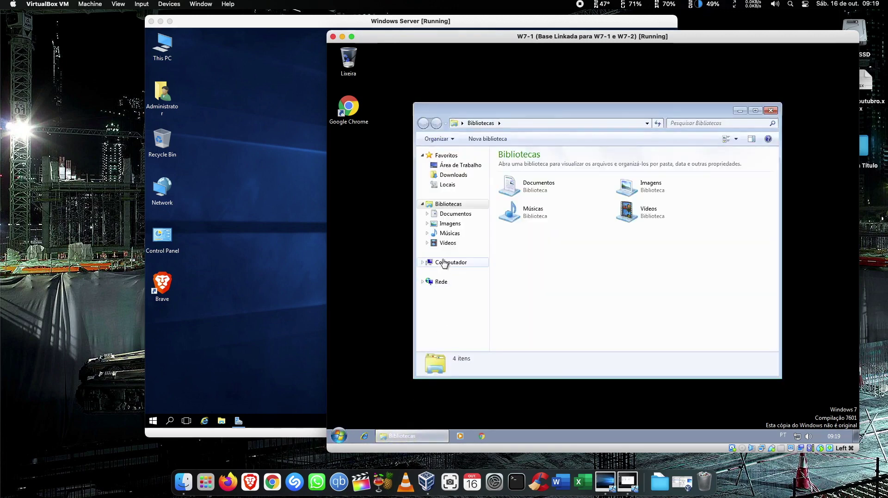
pyautogui.rightClick(445, 262)
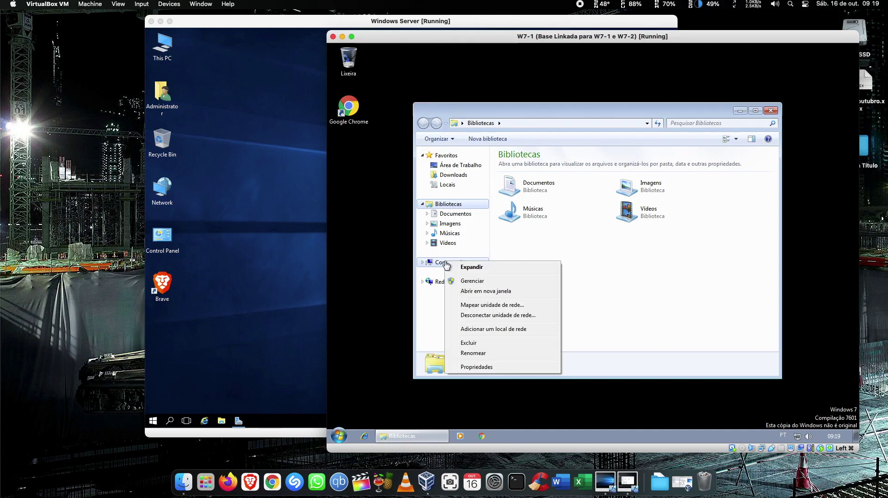
pyautogui.click(492, 366)
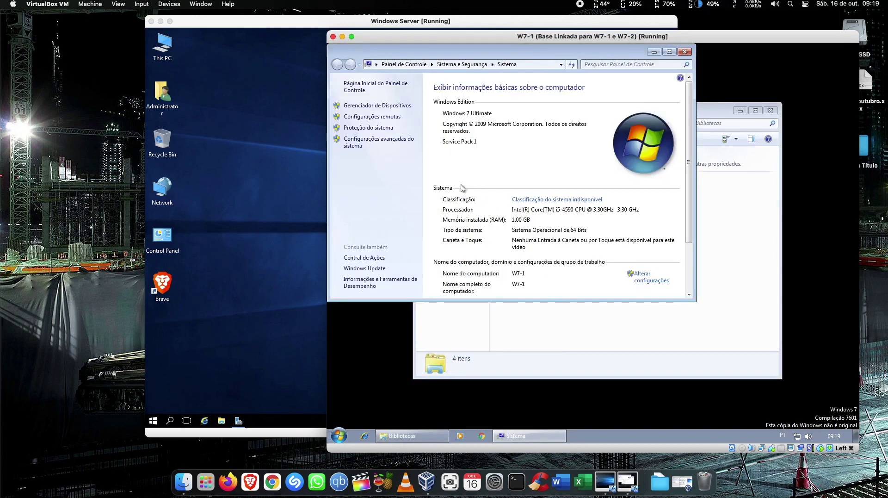
# Review that W7-1 is still in WORKGROUP, then cancel the name-change and System Properties dialogs.
pyautogui.click(650, 278)
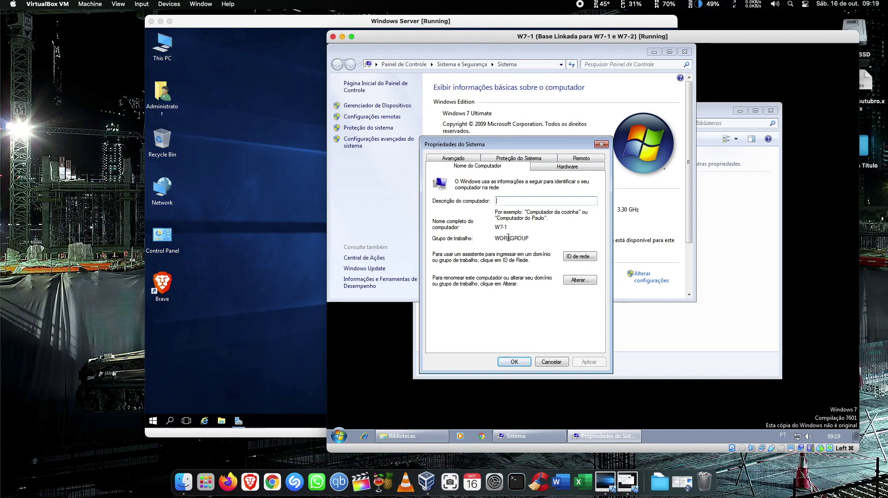
pyautogui.click(585, 279)
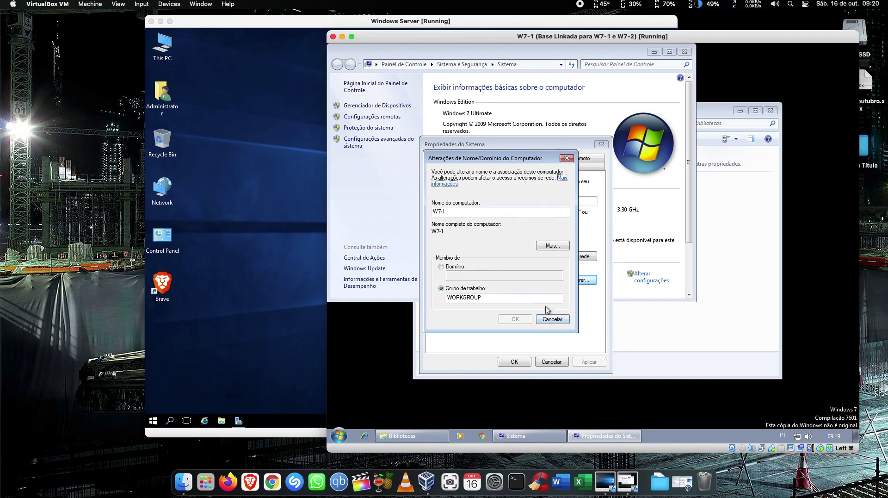
pyautogui.click(564, 321)
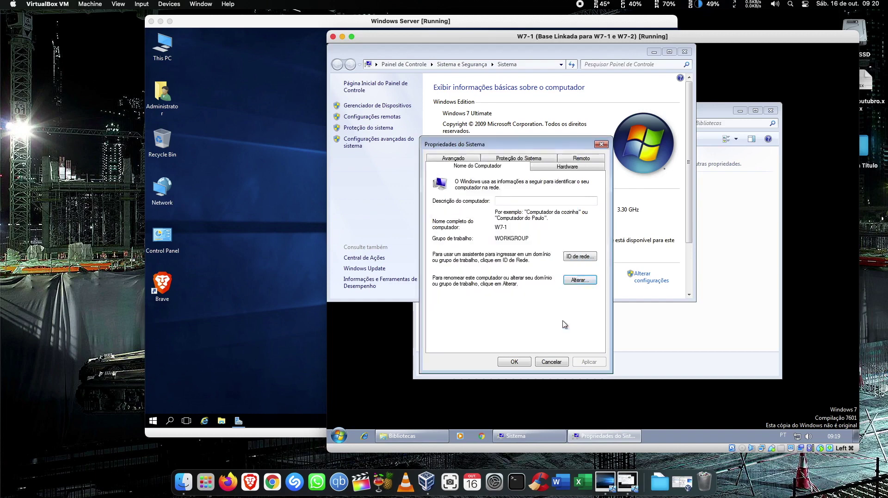
pyautogui.click(551, 361)
pyautogui.click(338, 437)
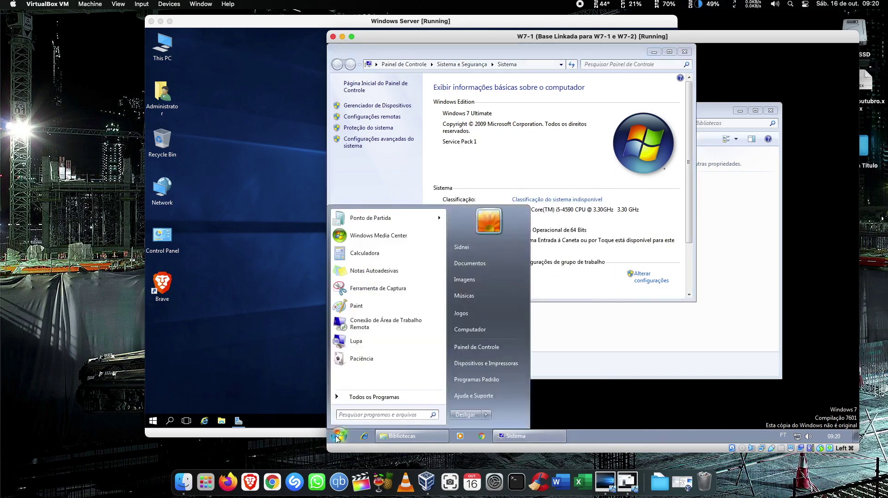
# In Command Prompt, run ipconfig and ping 192.168.3.10, getting 4 of 4 replies.
pyautogui.write('cmd')
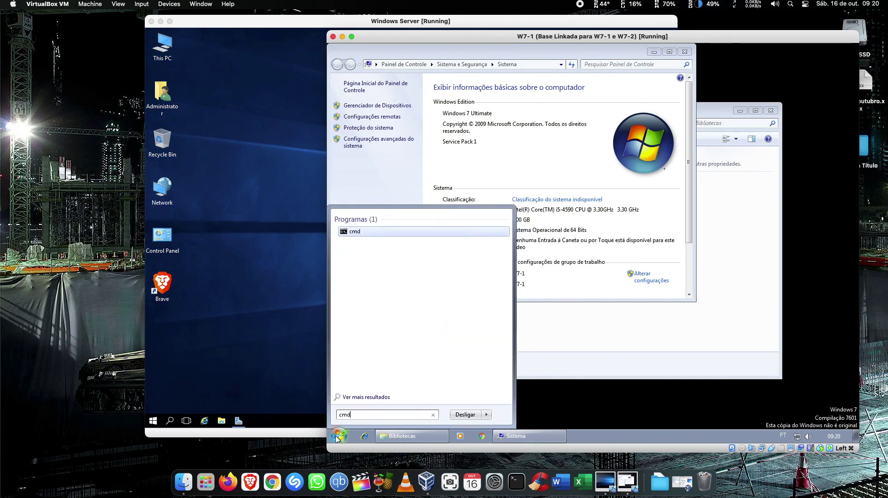
pyautogui.press('Return')
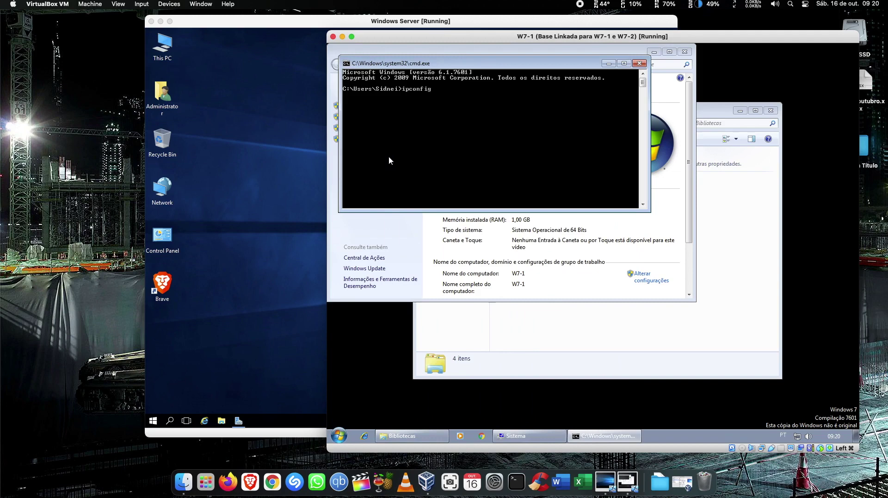
pyautogui.write('ipconfig')
pyautogui.press('Return')
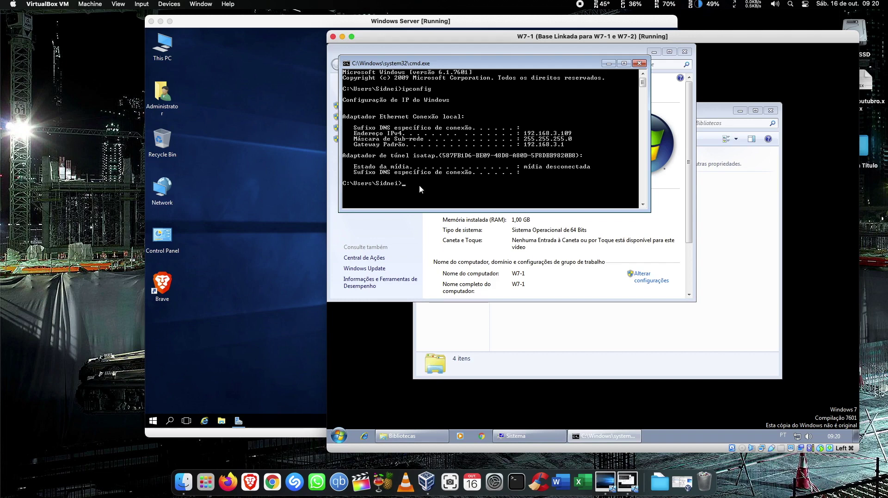
pyautogui.write('ping 192.168.3.10')
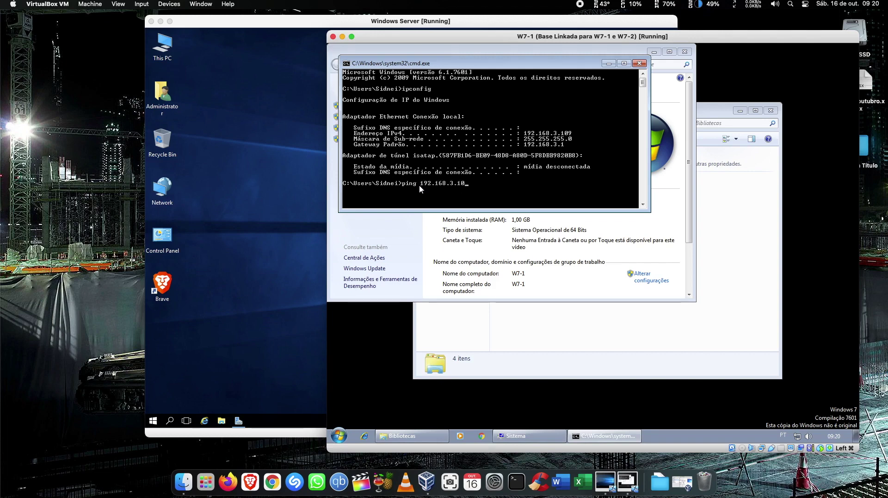
pyautogui.press('Return')
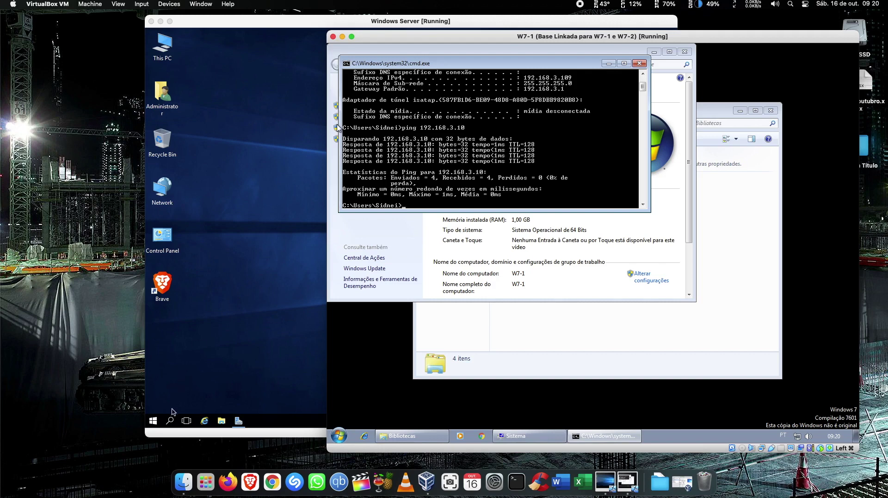
pyautogui.click(154, 422)
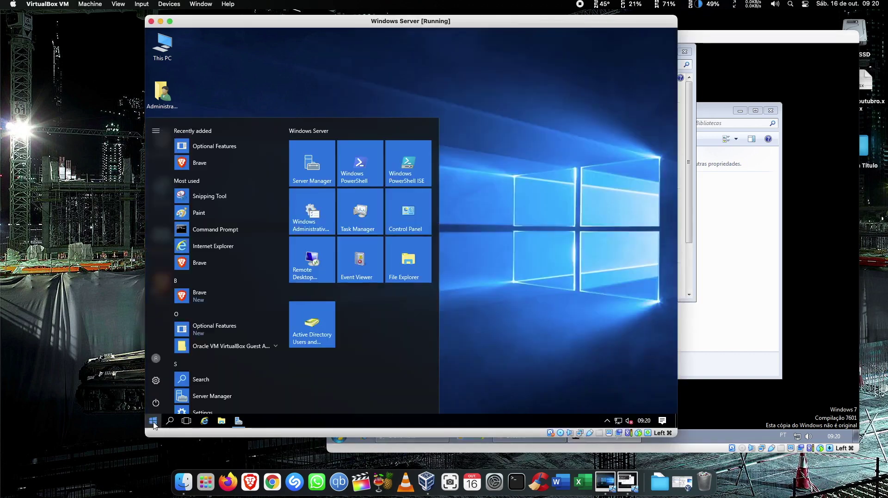
# Run ping 192.168.3.109 from the server's cmd prompt, getting 4 of 4 replies with 0% loss.
pyautogui.write('cmd')
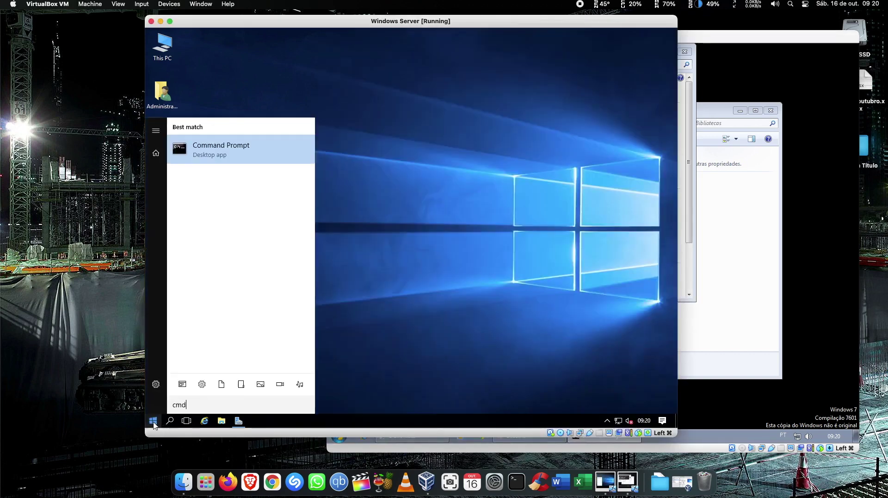
pyautogui.press('Return')
pyautogui.write('p')
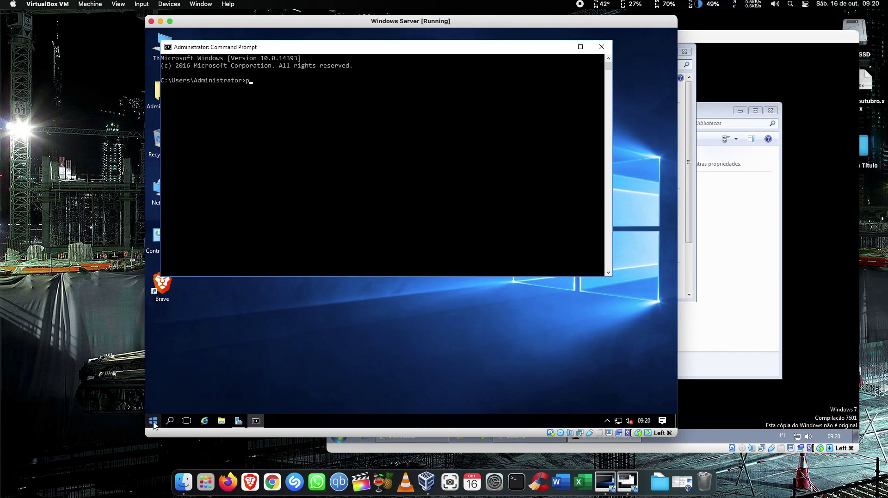
pyautogui.write('ing 192.168.3.109')
pyautogui.press('Return')
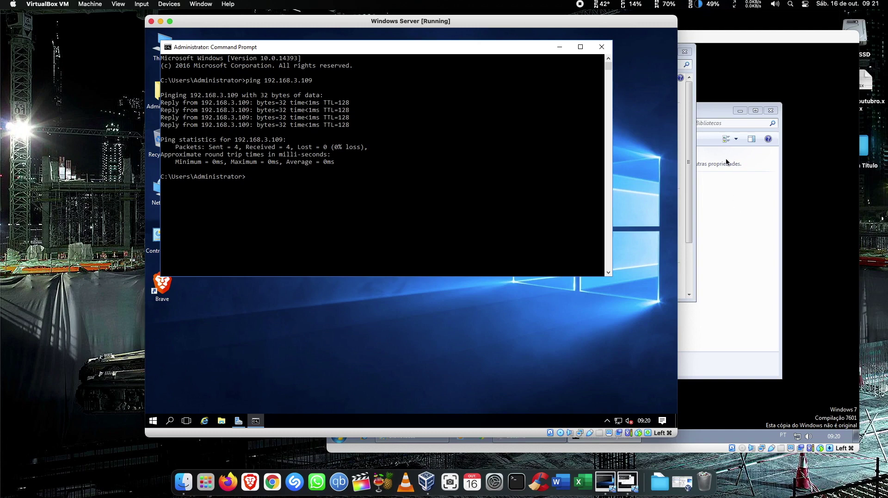
pyautogui.click(722, 208)
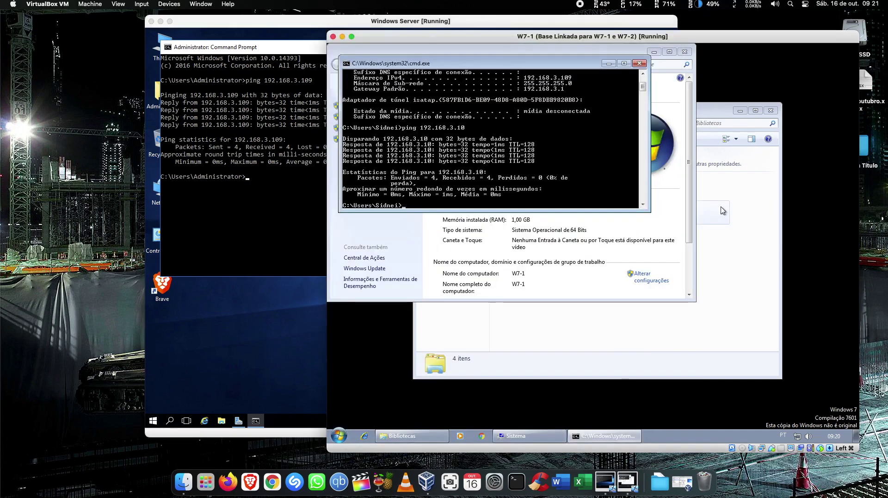
# Close the leftover Windows 7 command prompt, system information and Libraries windows.
pyautogui.click(639, 63)
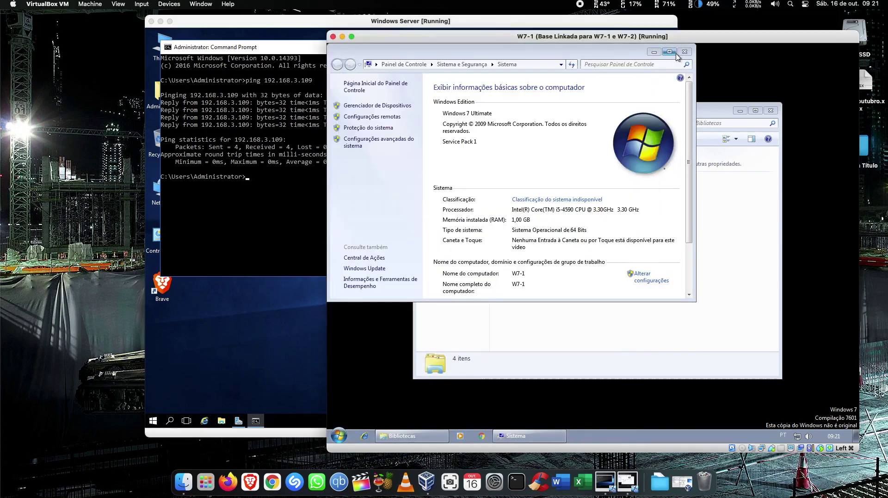
pyautogui.click(684, 52)
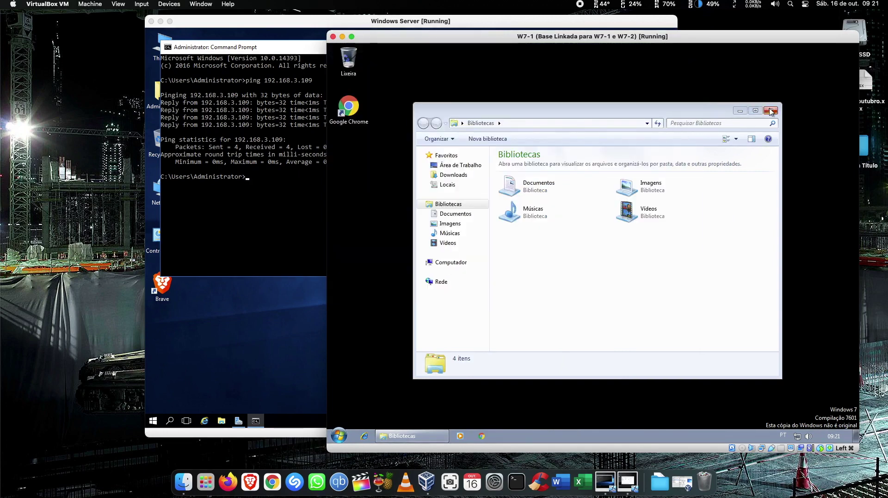
pyautogui.click(771, 111)
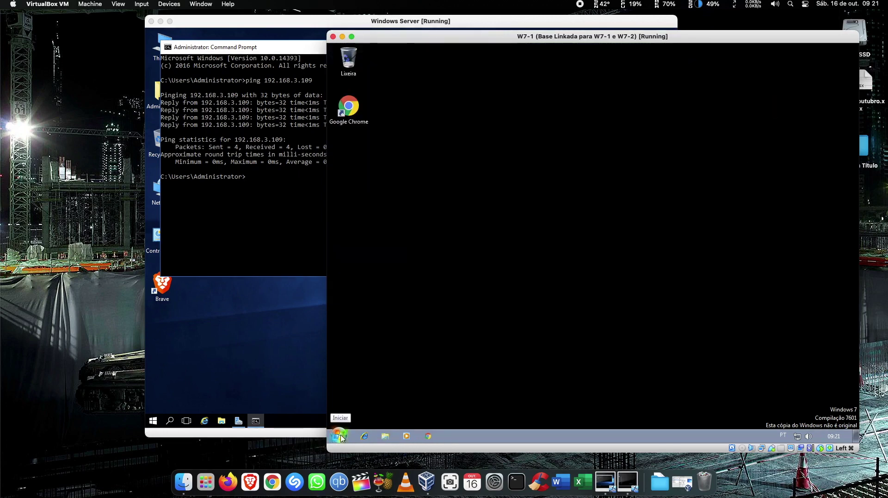
# Review the advanced sharing settings in the Network and Sharing Center, then cancel and close without changes.
pyautogui.click(339, 435)
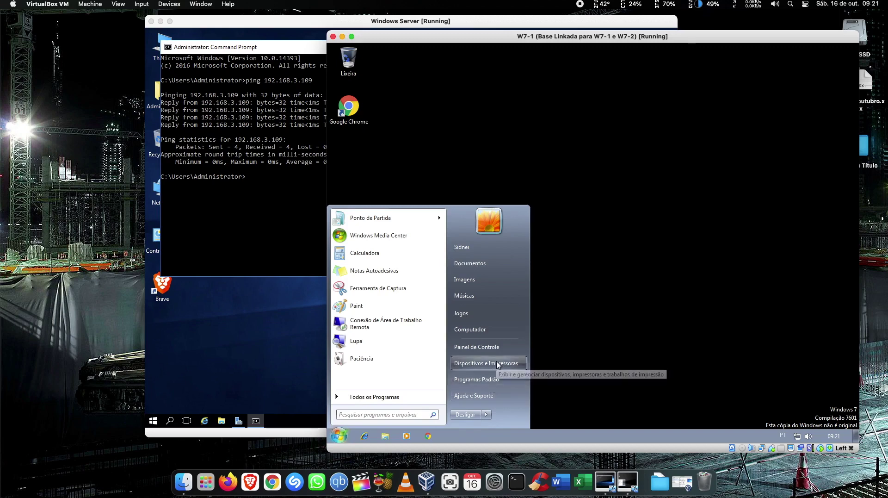
pyautogui.click(478, 352)
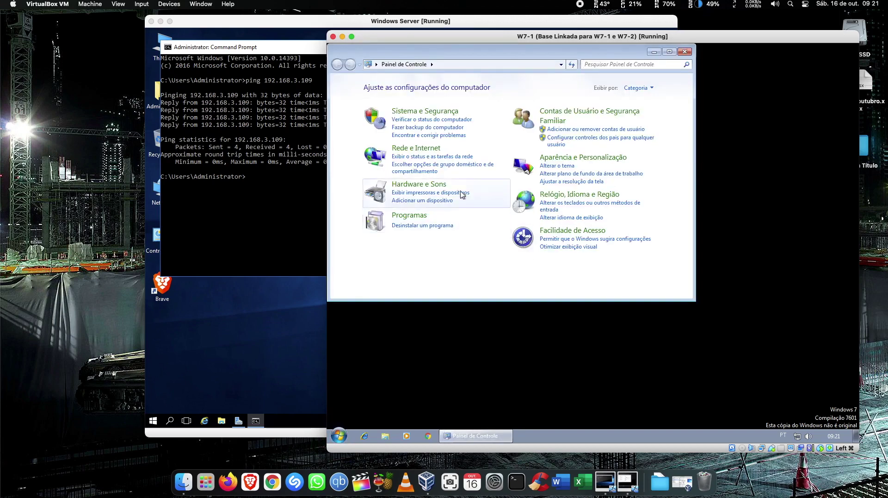
pyautogui.click(422, 148)
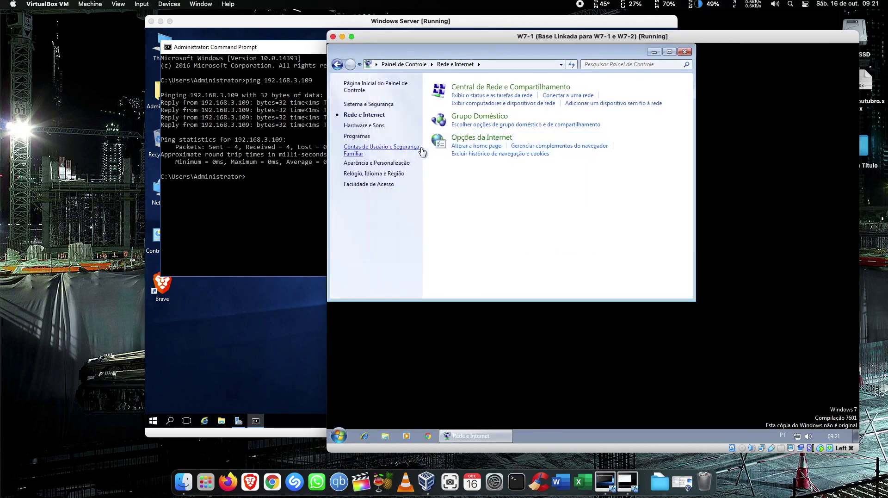
pyautogui.click(501, 90)
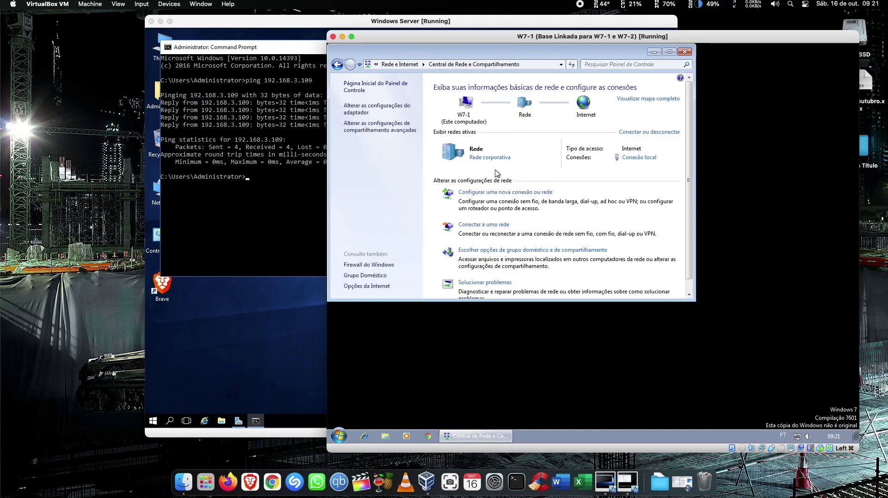
pyautogui.click(384, 130)
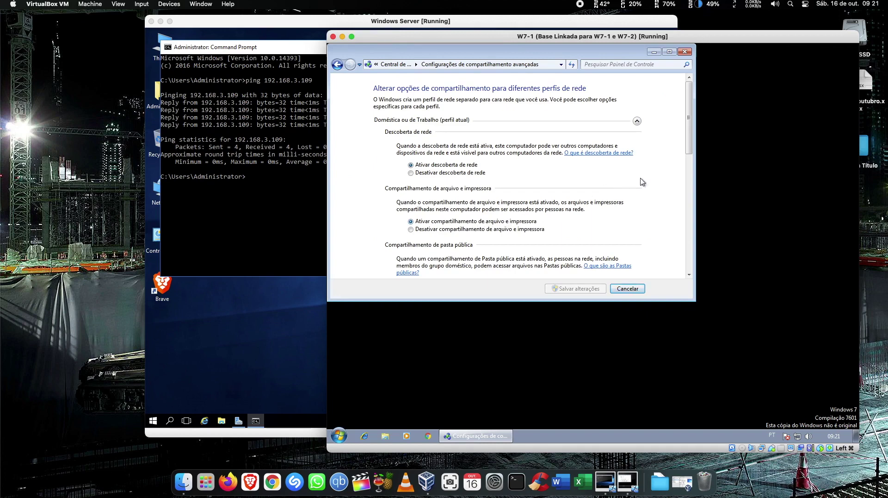
pyautogui.moveTo(692, 132); pyautogui.dragTo(699, 250)
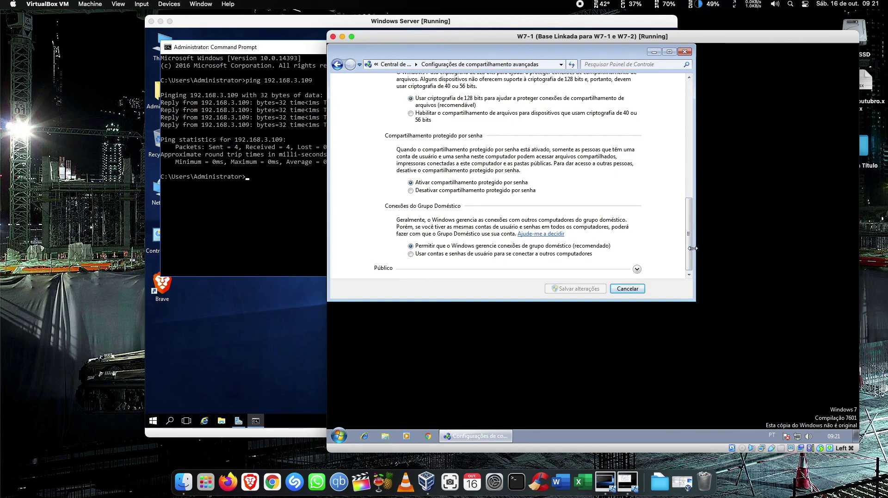
pyautogui.click(626, 289)
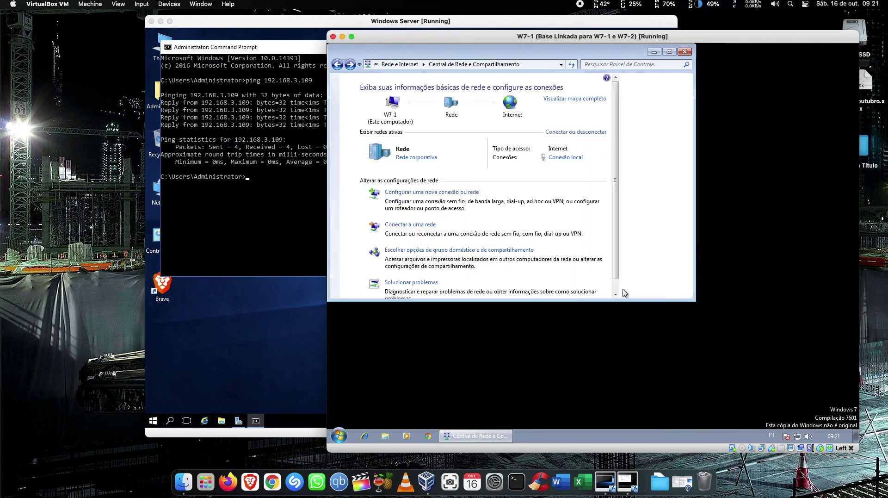
pyautogui.click(685, 52)
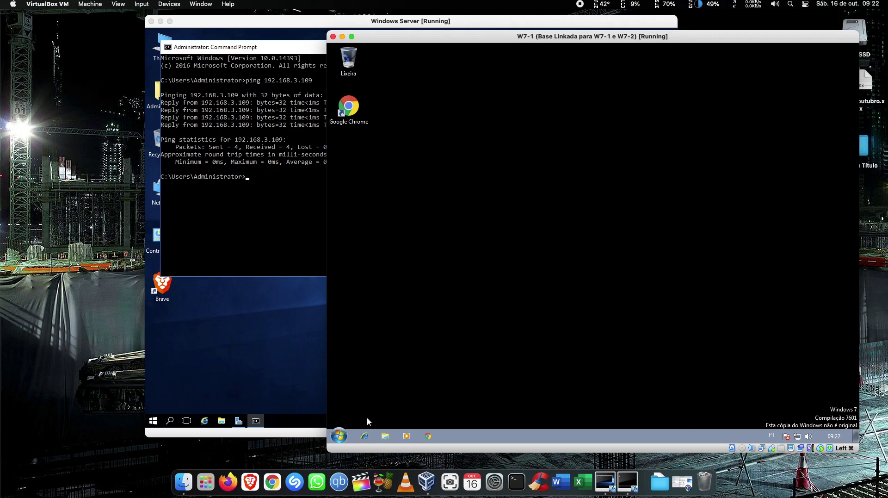
# In Computer's System Properties, change membership to Domain and enter teste.net.
pyautogui.click(338, 435)
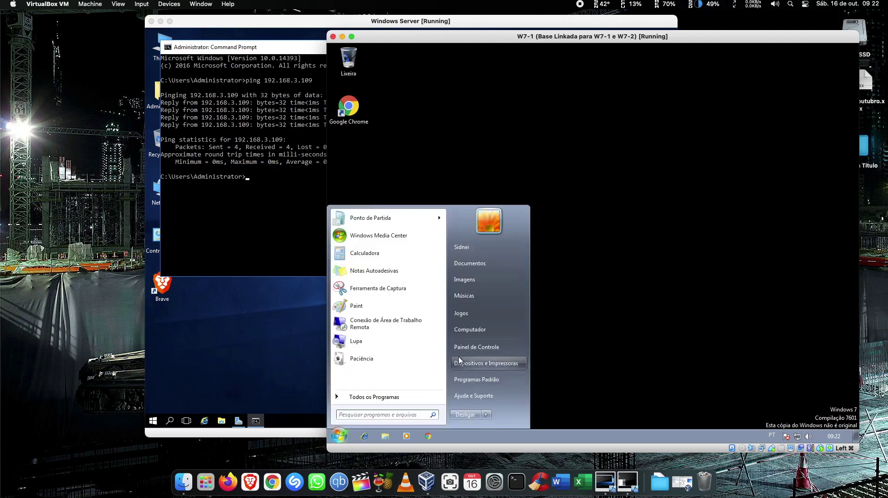
pyautogui.rightClick(467, 329)
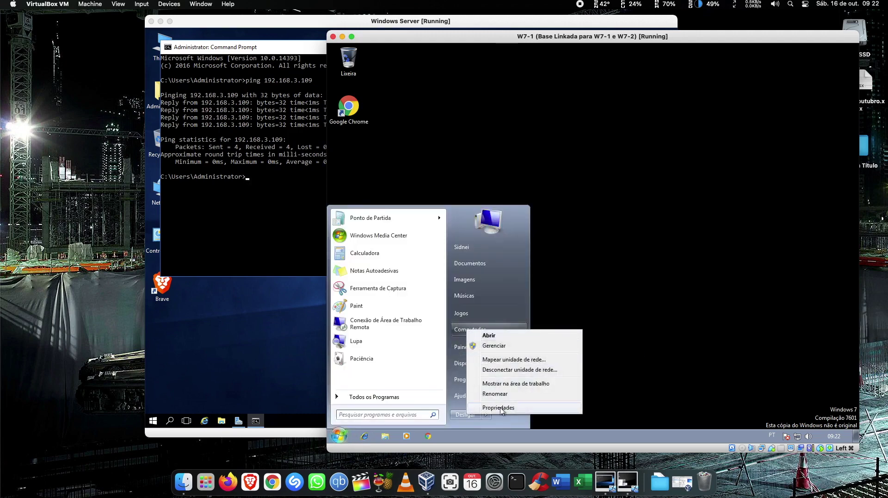
pyautogui.click(502, 408)
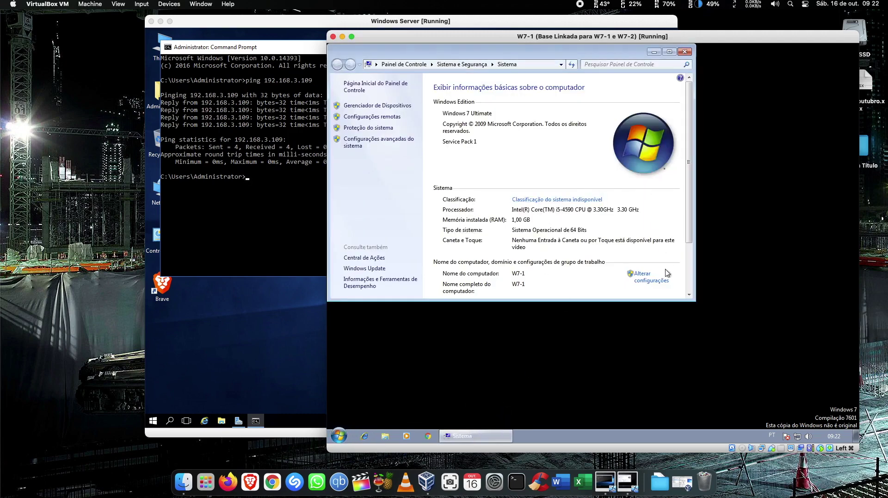
pyautogui.scroll(-3, 595, 247)
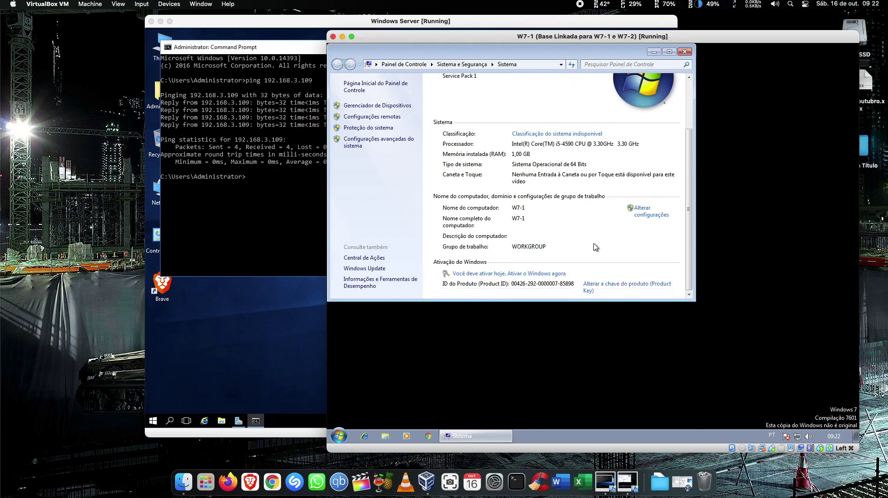
pyautogui.click(646, 211)
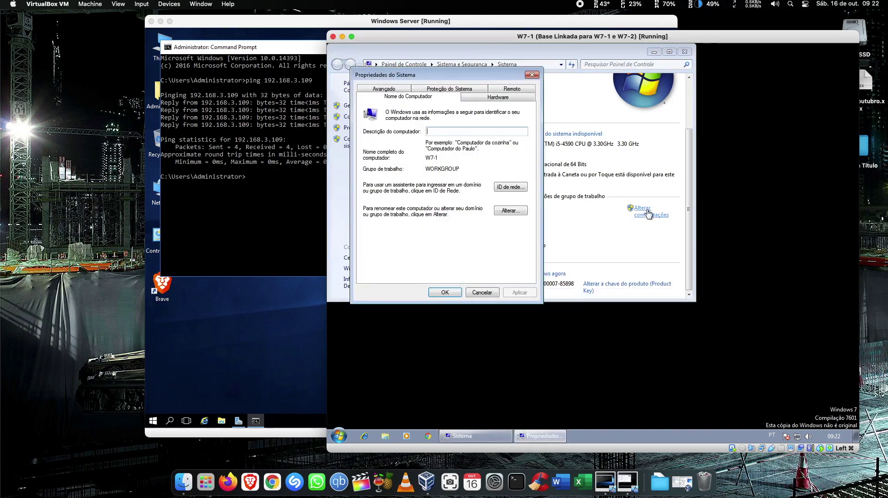
pyautogui.click(511, 212)
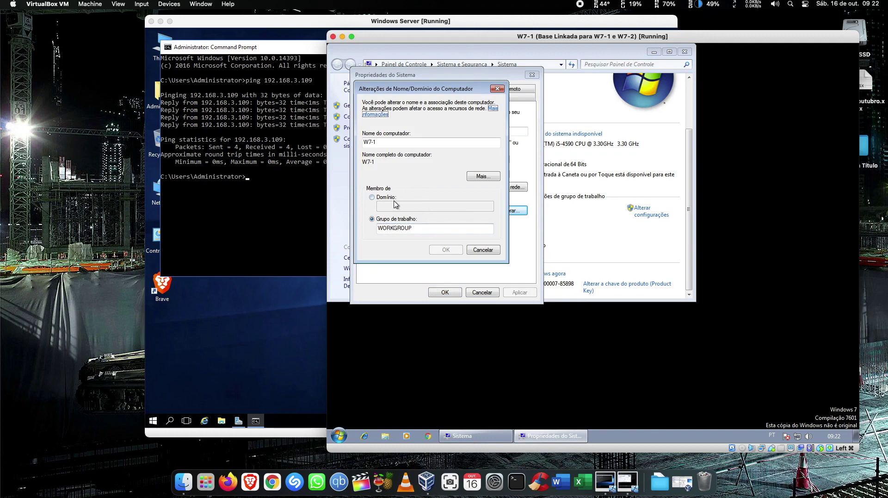
pyautogui.click(384, 198)
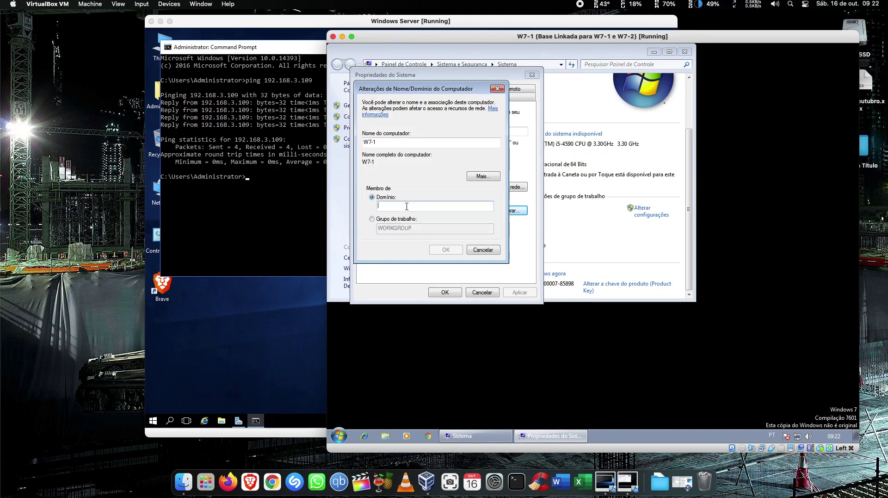
pyautogui.write('teste.net')
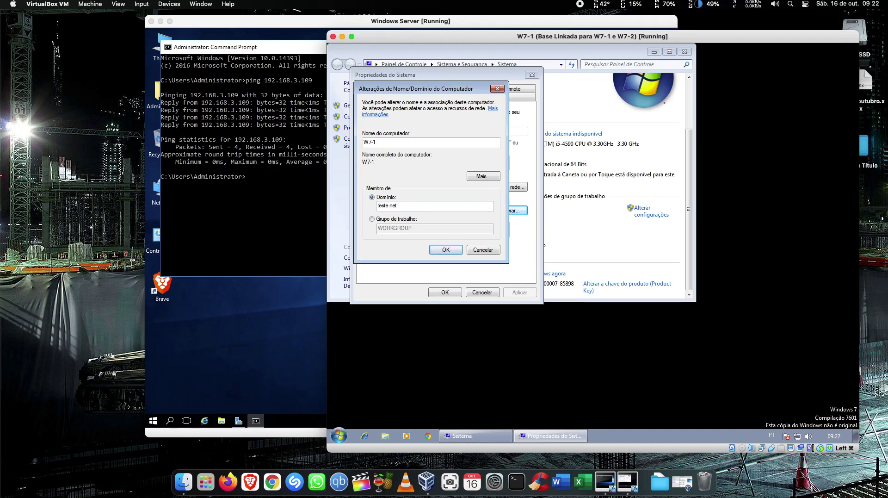
pyautogui.click(445, 249)
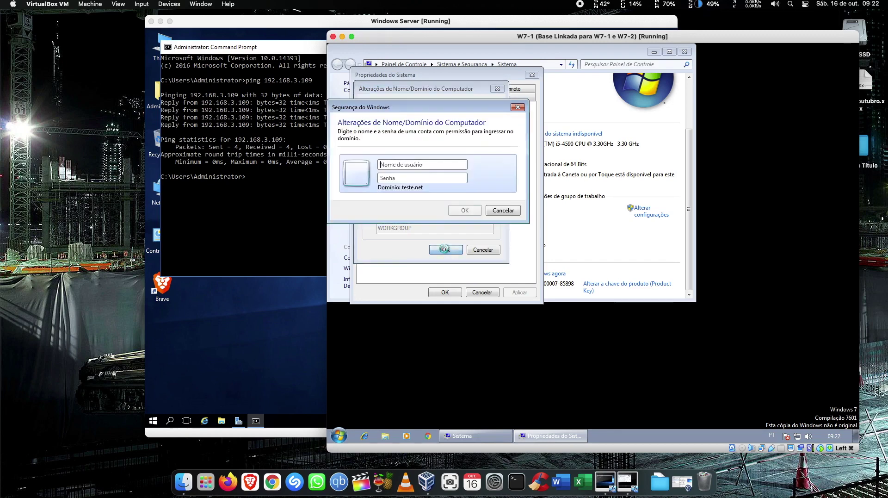
# Authenticate as the domain Administrator, acknowledge the welcome and restart notices, and restart the computer.
pyautogui.click(425, 164)
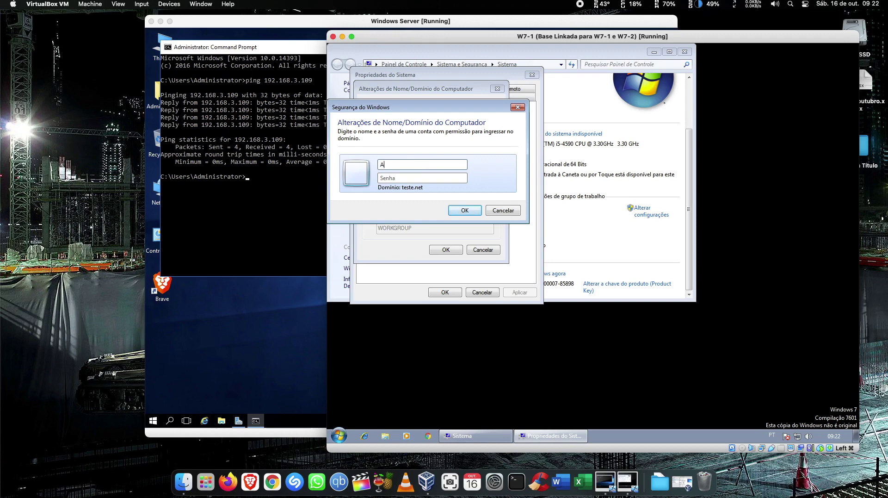
pyautogui.write('Administrator')
pyautogui.click(429, 180)
pyautogui.write('1234567890')
pyautogui.click(466, 211)
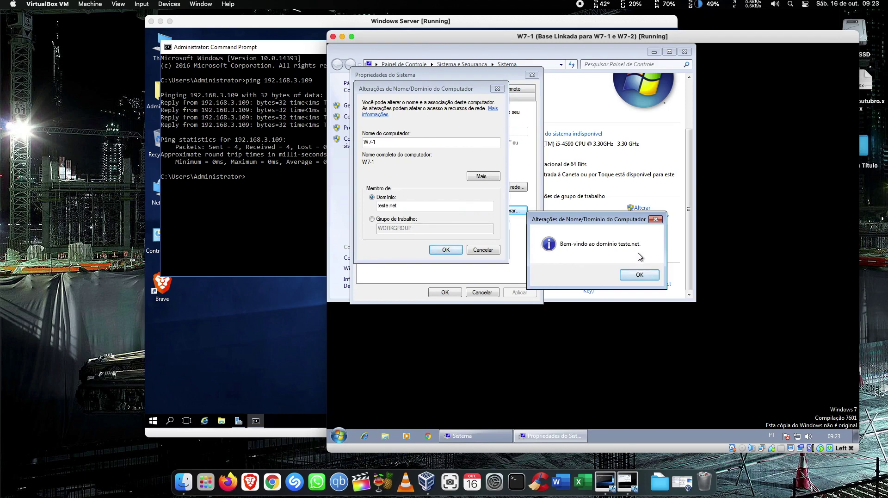
pyautogui.click(638, 275)
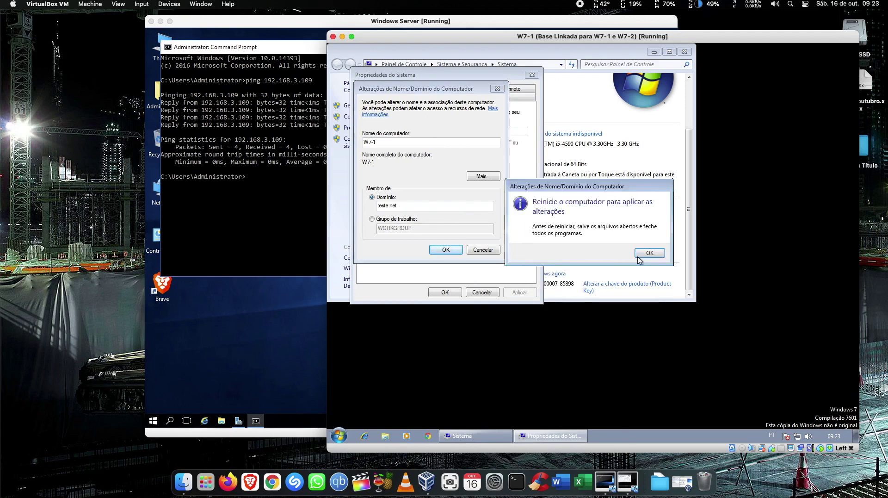
pyautogui.click(644, 253)
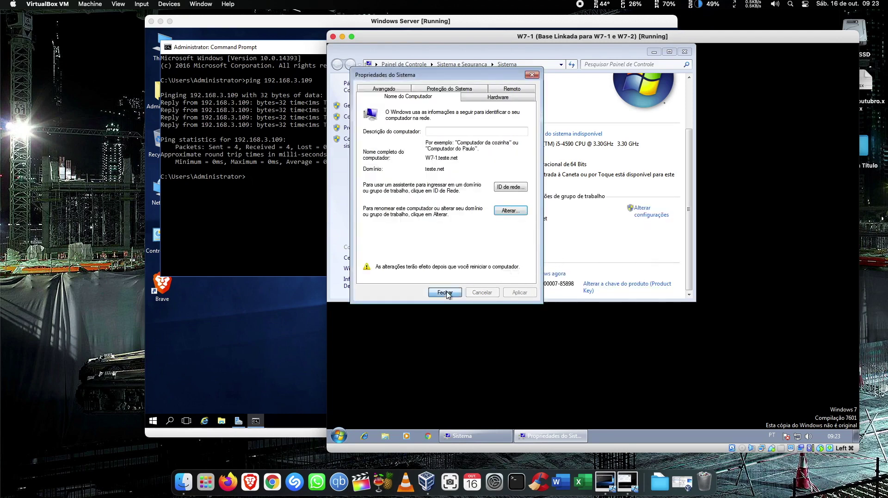
pyautogui.click(446, 294)
pyautogui.click(579, 253)
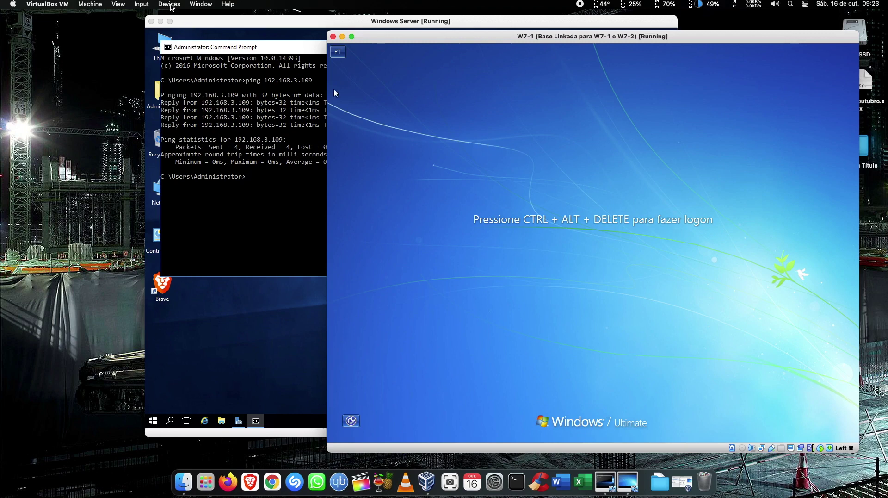
# From the logon screen, choose Outro Usuário to get blank sign-in fields for the TESTE domain.
pyautogui.press('super+Delete')
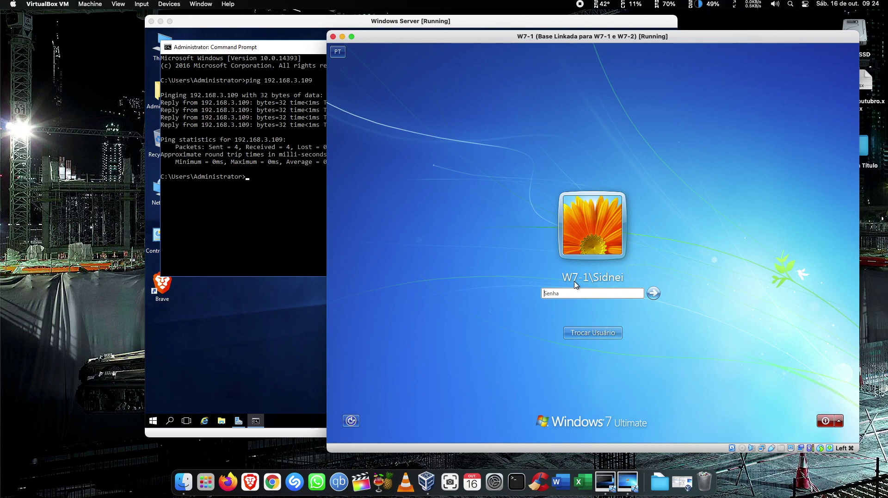
pyautogui.click(597, 332)
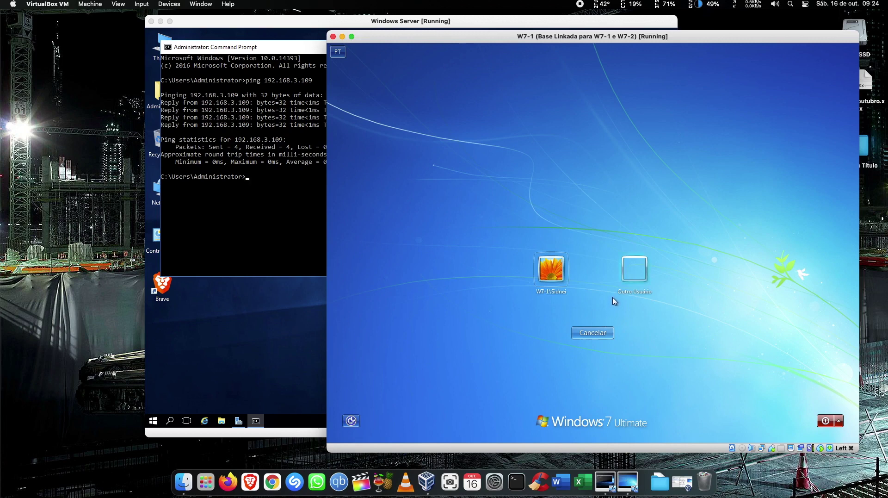
pyautogui.click(628, 279)
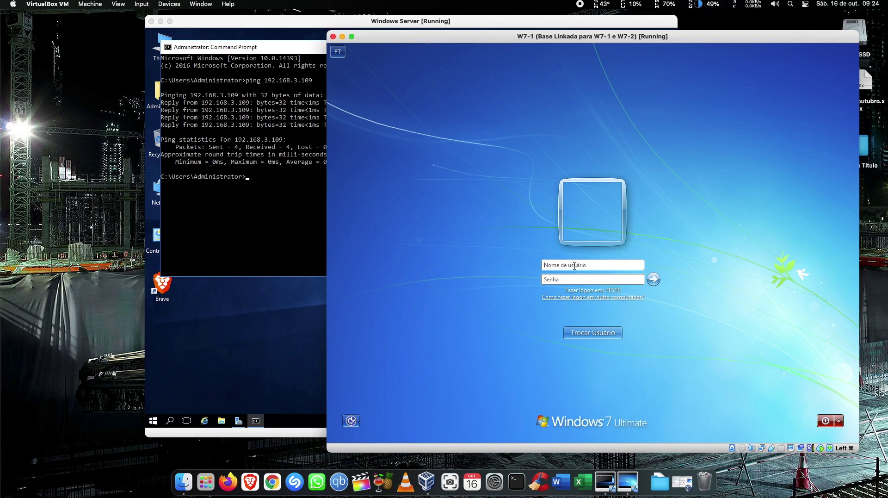
# Sign in with the first domain user's name and password and accept the must-change-password notice.
pyautogui.click(583, 278)
pyautogui.write('•••••••')
pyautogui.click(654, 279)
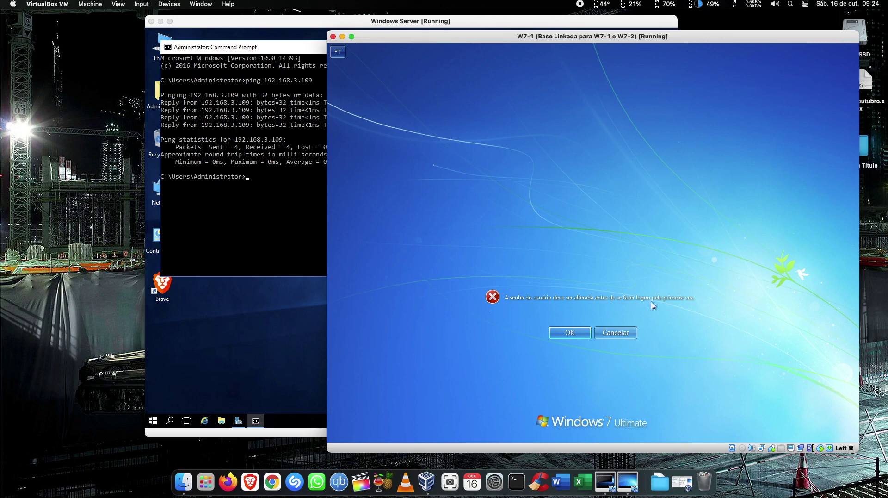
pyautogui.click(581, 333)
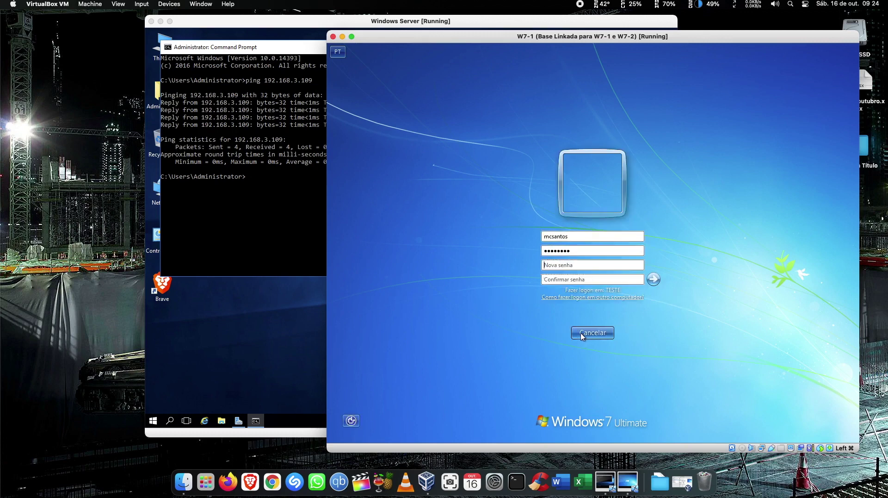
# Set and confirm the new password, then dismiss the Windows activation prompt.
pyautogui.click(551, 264)
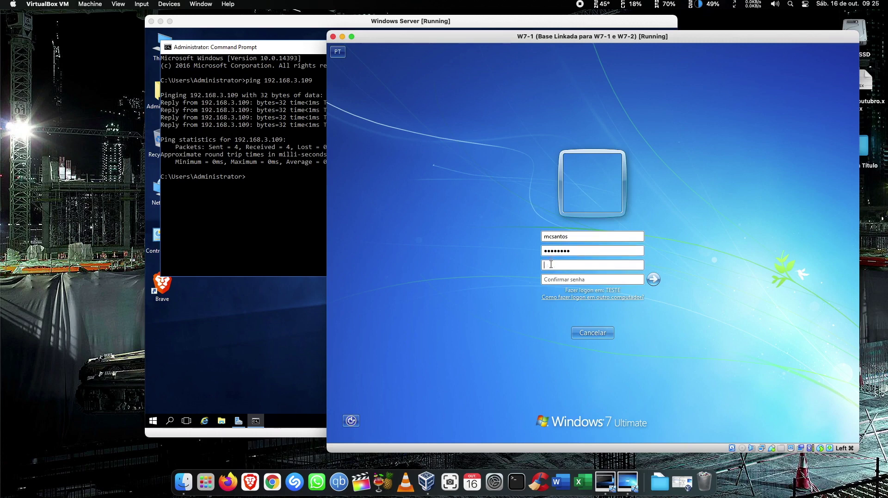
pyautogui.write('password1')
pyautogui.click(553, 279)
pyautogui.write('P@ss••••••')
pyautogui.click(653, 278)
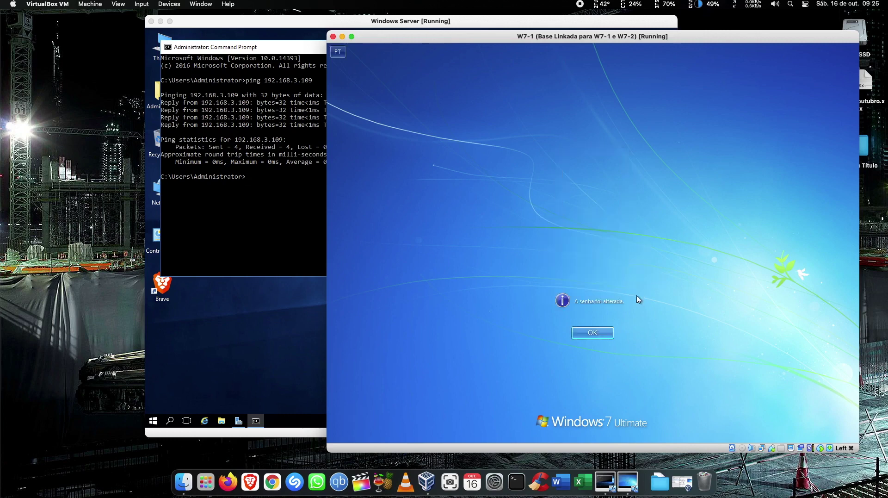
pyautogui.click(589, 334)
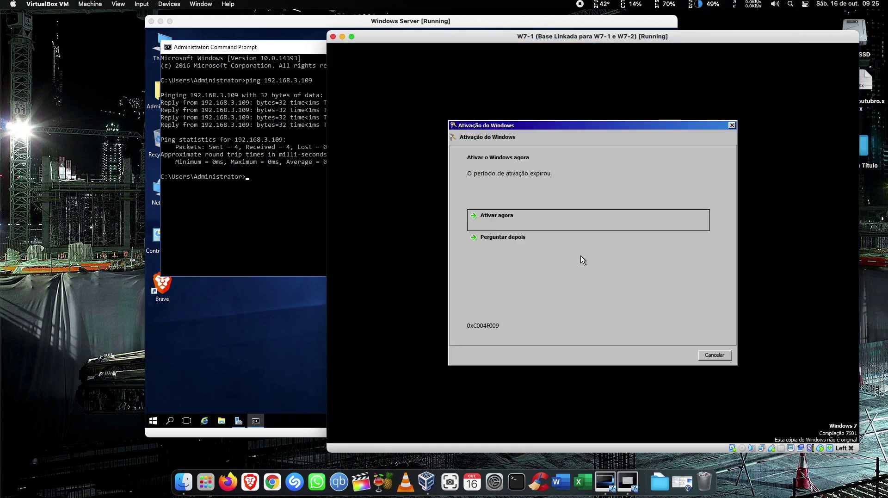
pyautogui.click(721, 357)
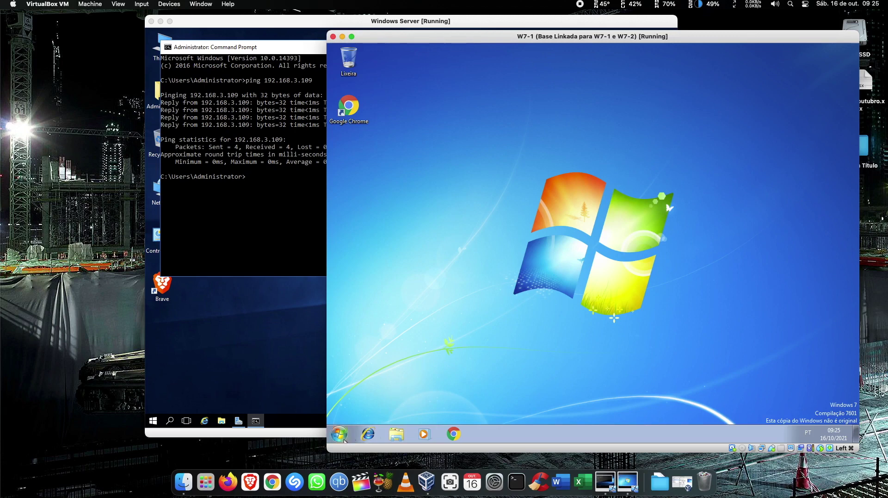
# Log off the current user and bring up the Outro Usuário sign-in form.
pyautogui.click(339, 436)
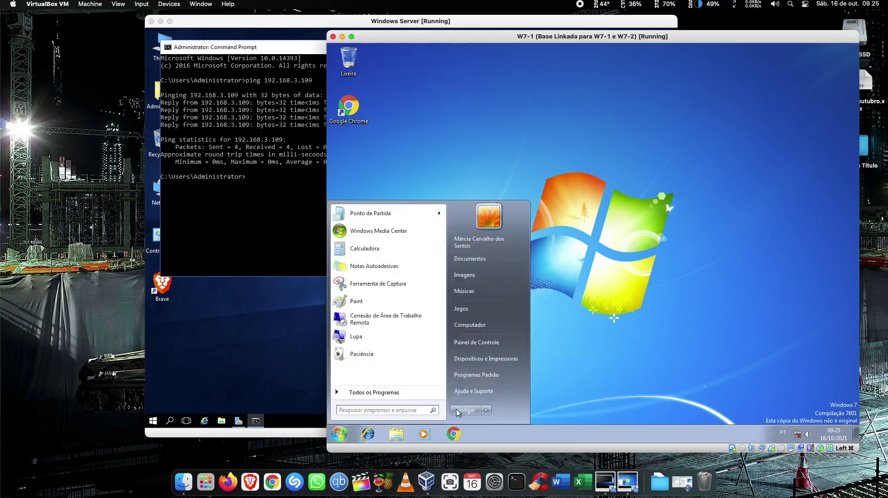
pyautogui.moveTo(486, 410)
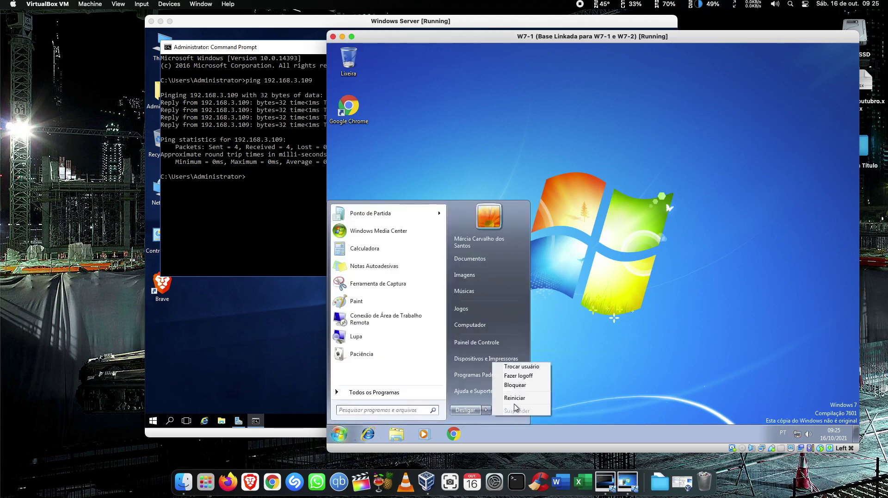
pyautogui.click(525, 376)
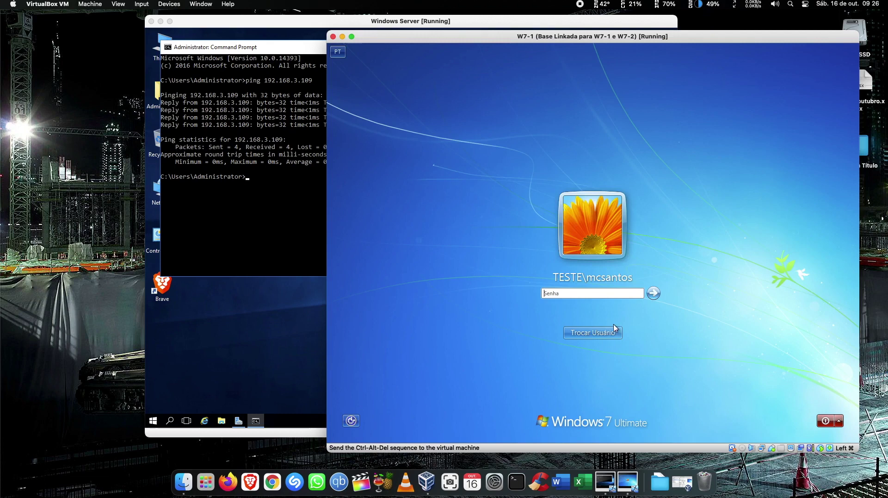
pyautogui.click(614, 328)
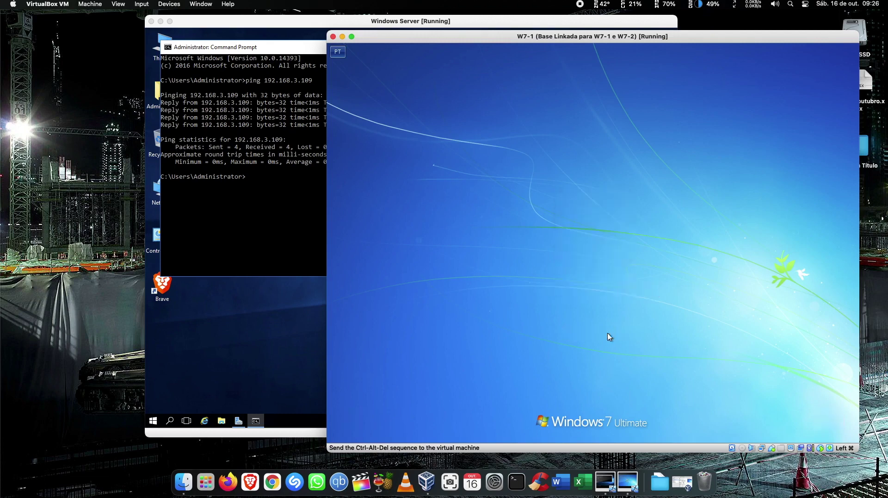
pyautogui.click(633, 277)
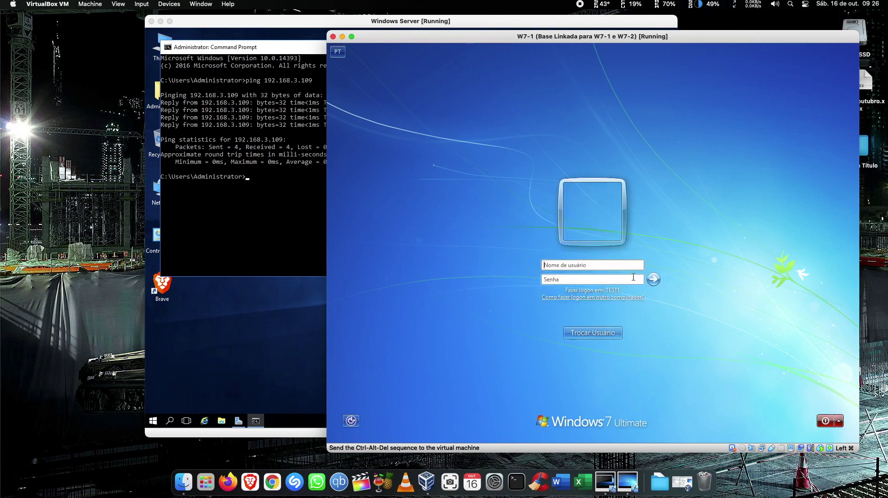
# Sign in with the second domain user's name and password, postponing Windows activation.
pyautogui.click(604, 266)
pyautogui.write('madruga')
pyautogui.press('Tab')
pyautogui.write('•')
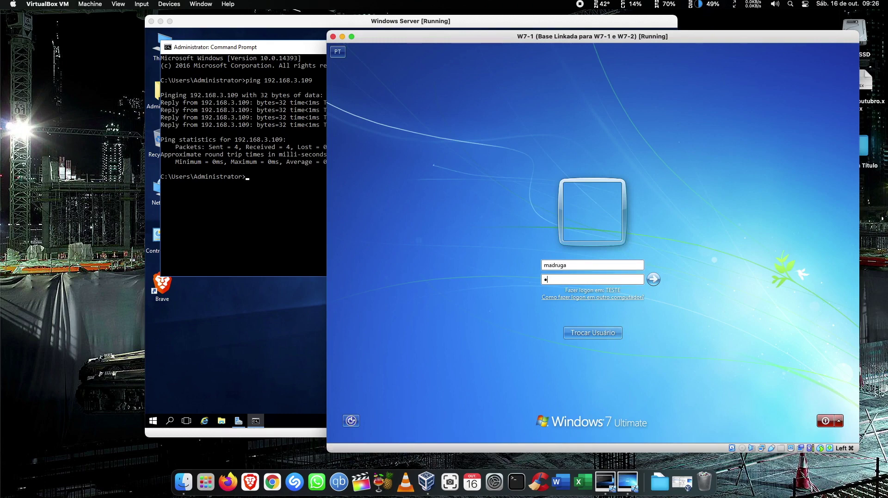
pyautogui.write('••••••••')
pyautogui.click(654, 279)
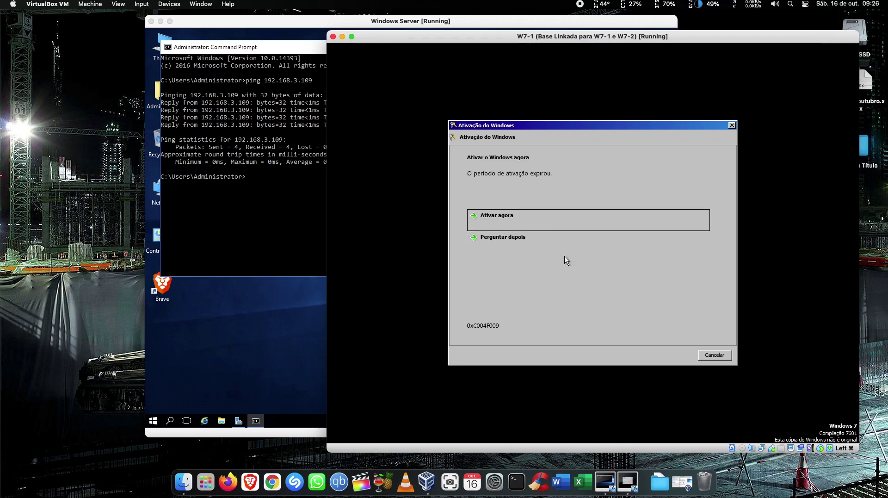
pyautogui.click(561, 243)
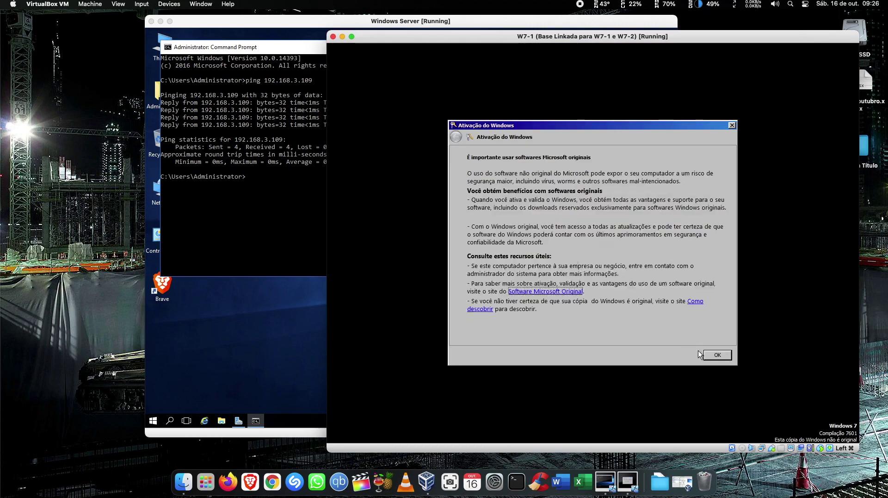
pyautogui.click(715, 354)
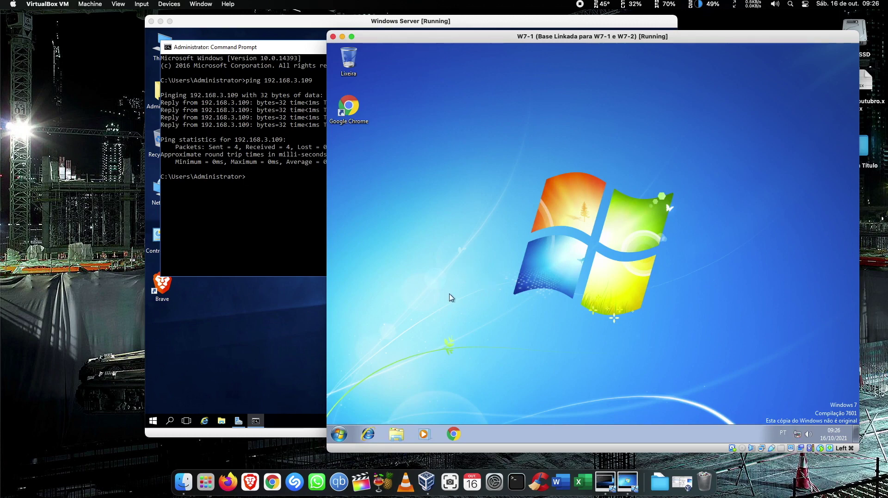
# Go to Control Panel > Programas > Desinstalar um programa and uninstall Google Chrome.
pyautogui.click(338, 433)
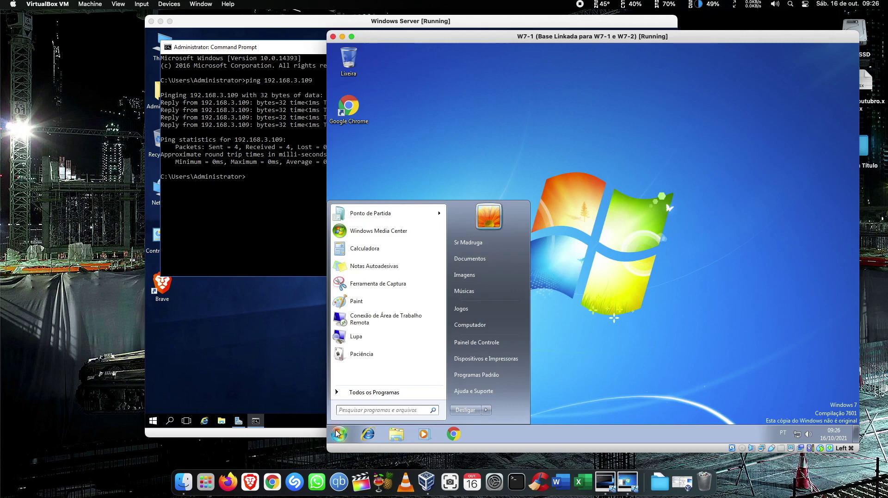
pyautogui.click(603, 289)
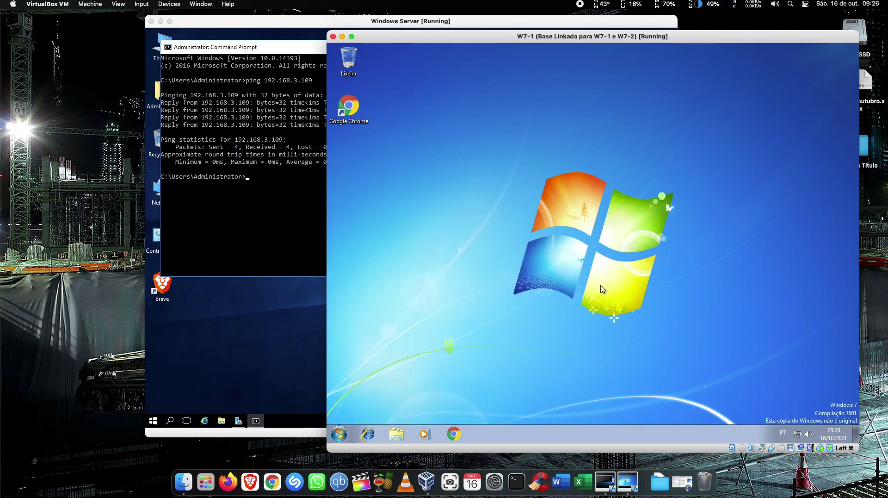
pyautogui.click(343, 433)
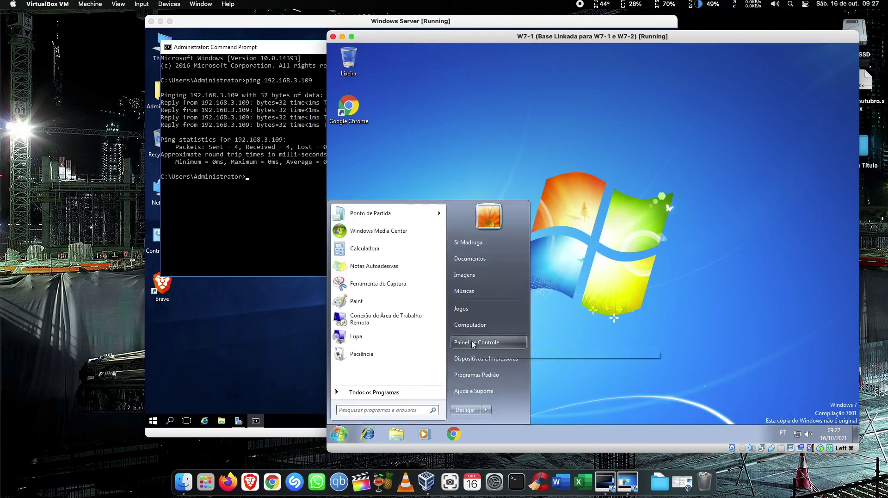
pyautogui.click(473, 343)
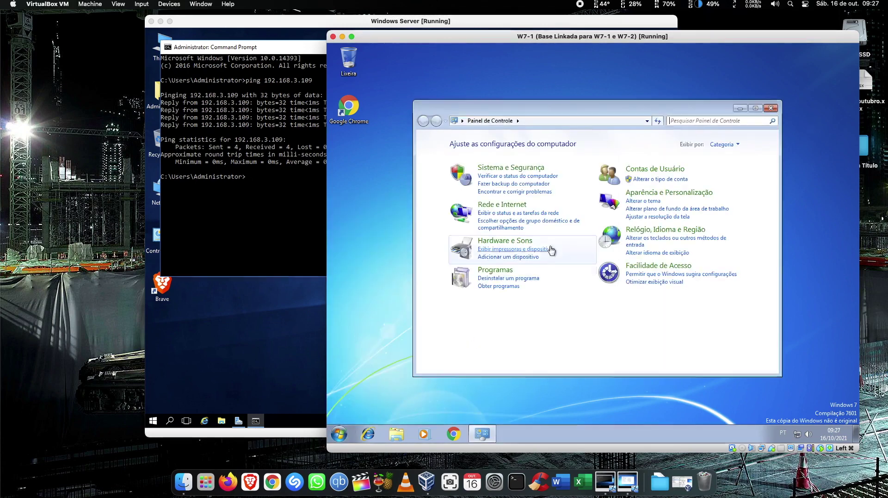
pyautogui.click(498, 272)
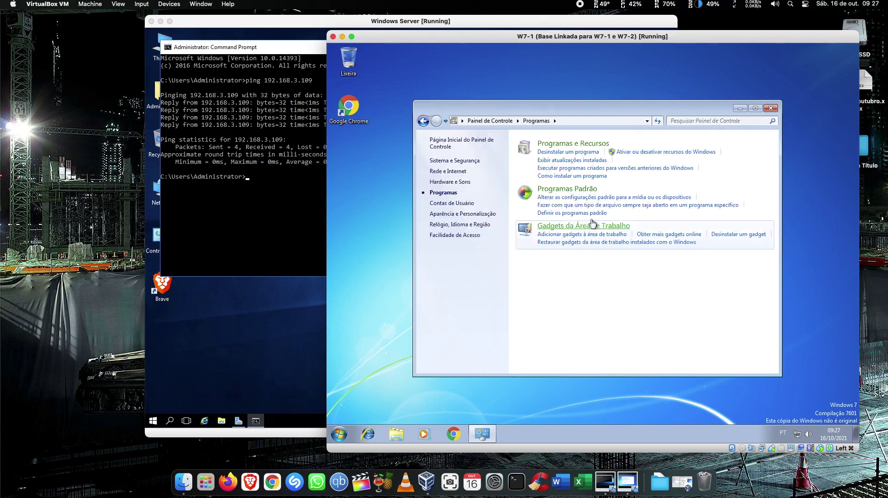
pyautogui.click(563, 153)
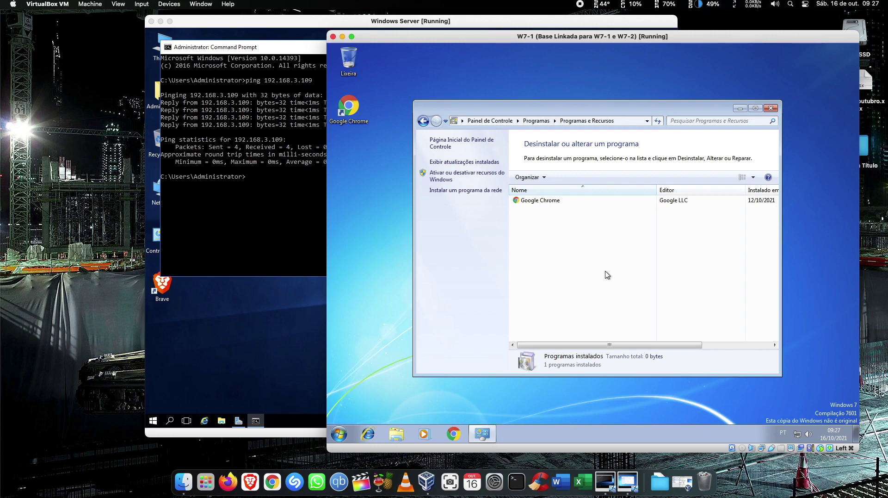
pyautogui.click(546, 201)
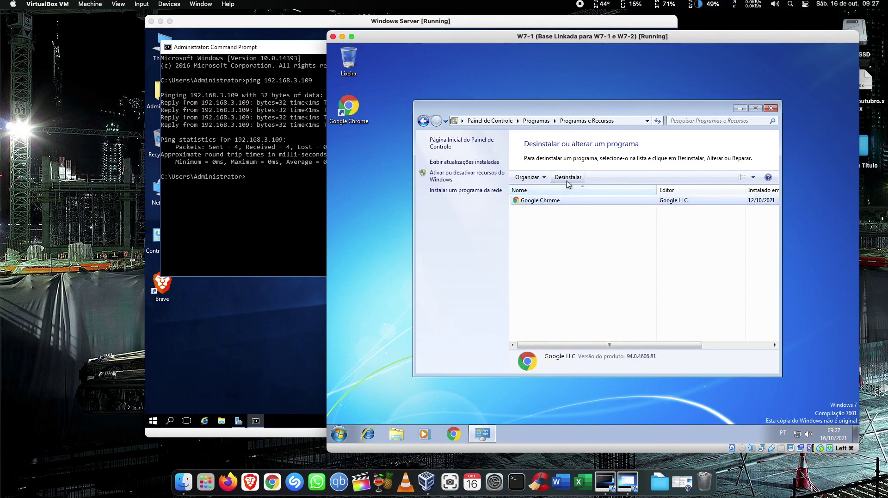
pyautogui.click(568, 181)
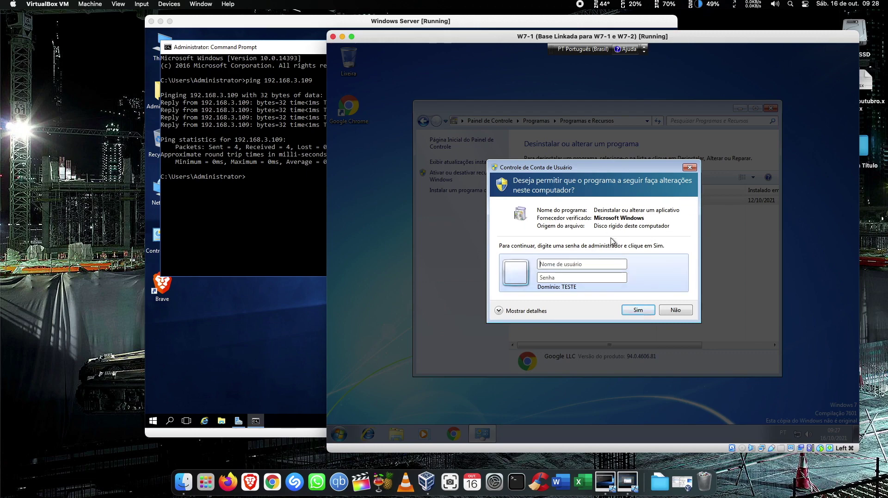
# Enter the standard domain user's credentials in the UAC prompt, get refused elevation, and choose Não.
pyautogui.click(580, 262)
pyautogui.click(584, 277)
pyautogui.write('madruga')
pyautogui.press('Tab')
pyautogui.write('••••••••••')
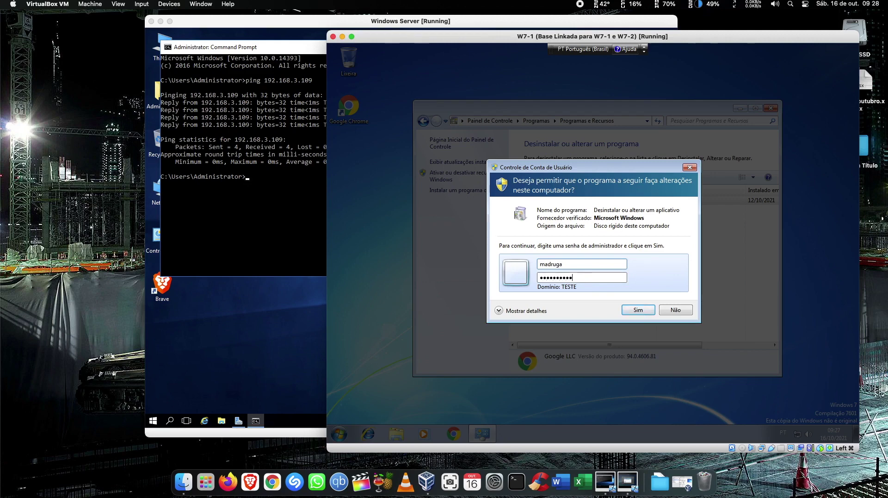
pyautogui.press('Return')
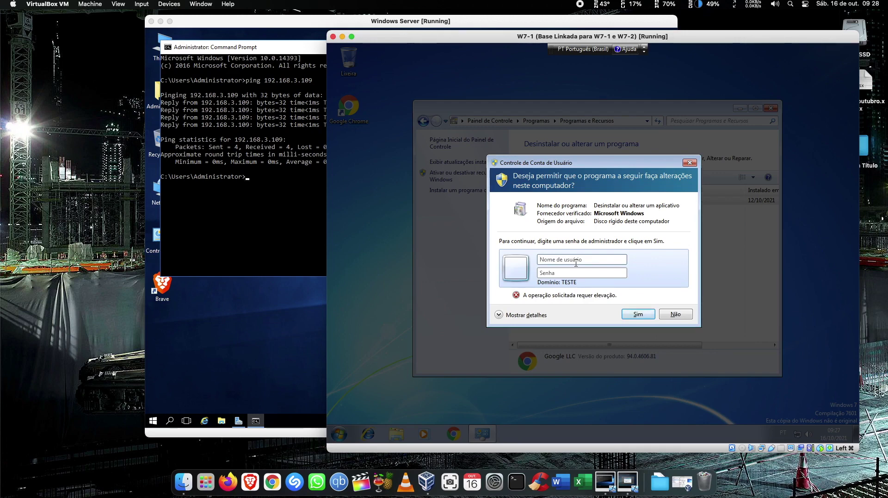
pyautogui.click(676, 315)
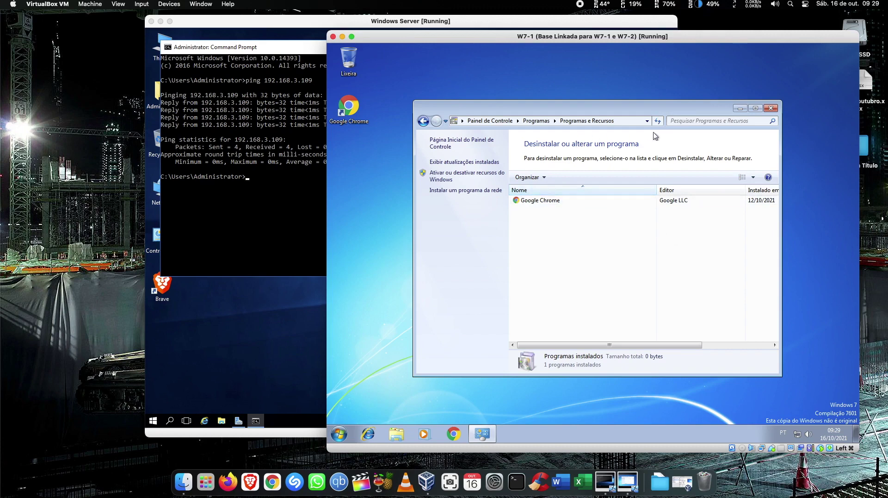
# Close Programs and Features, then open Conexão local's Properties via the tray's Network and Sharing Center.
pyautogui.click(771, 109)
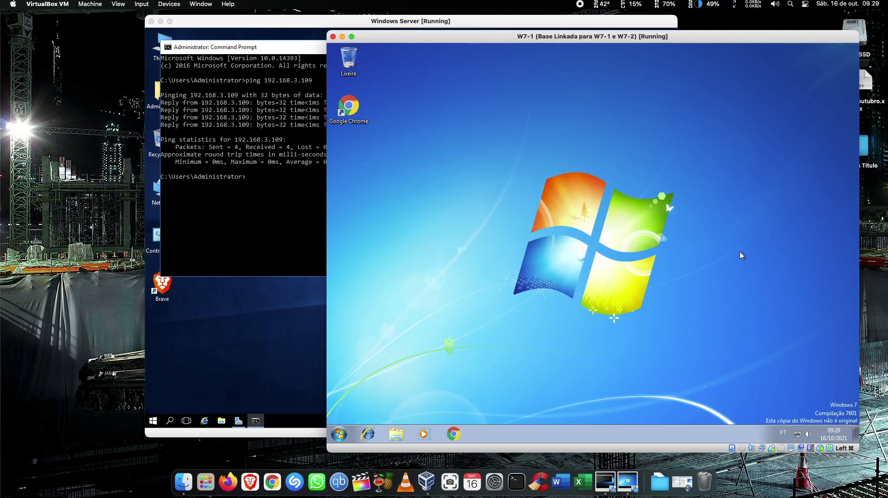
pyautogui.rightClick(798, 434)
pyautogui.click(768, 427)
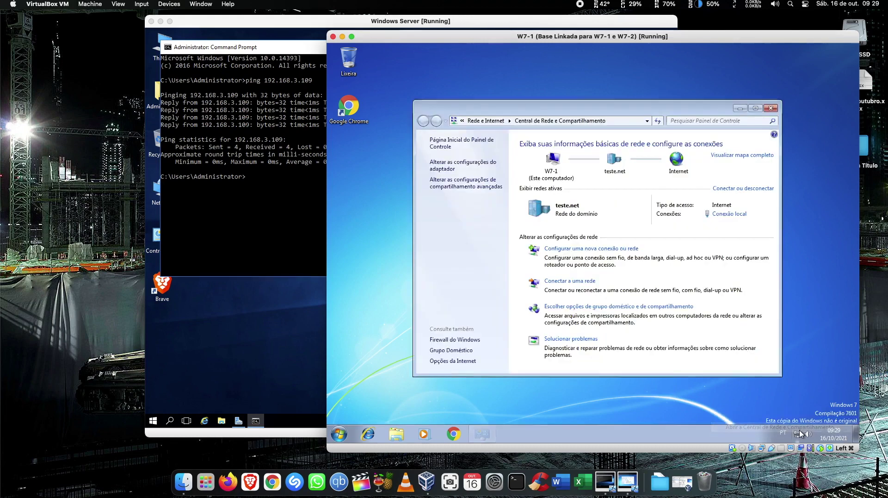
pyautogui.click(724, 215)
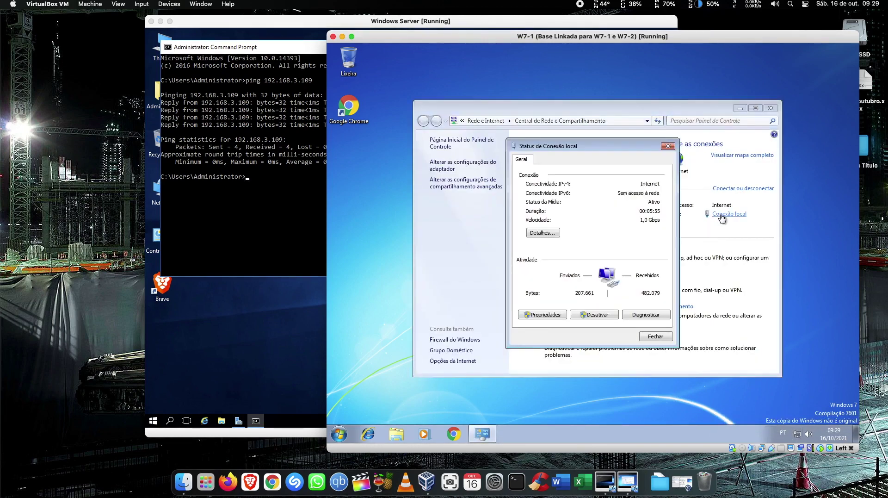
pyautogui.click(548, 315)
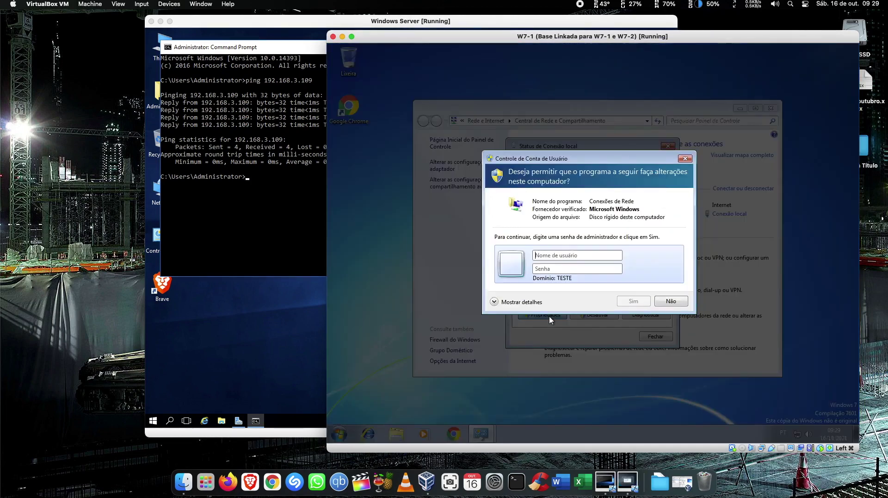